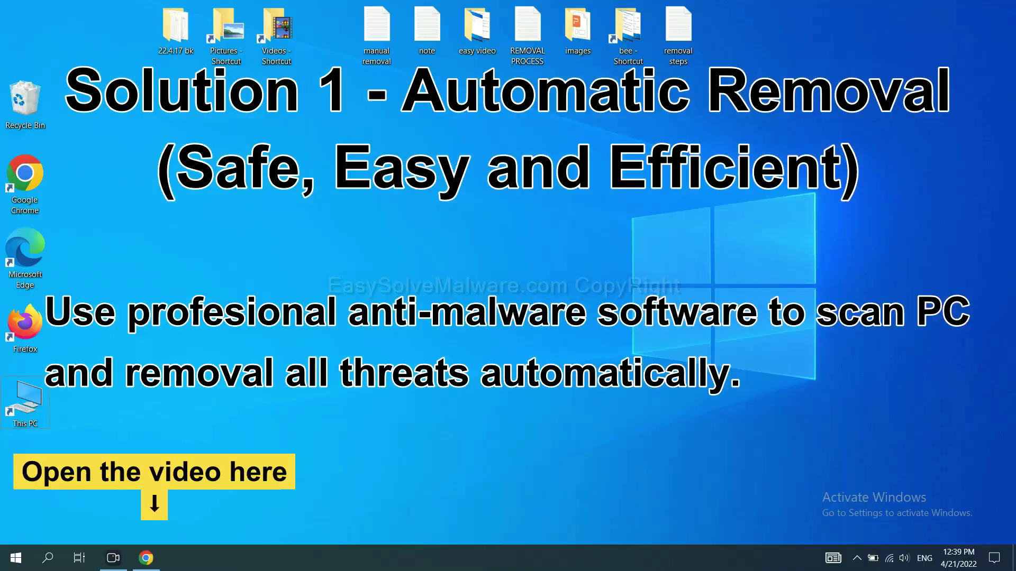
- Switch to Chrome's easysolvemalware.com guide tab and download the SpyHunter for Windows installer
{"action": "left_click", "coordinate": [149, 553]}
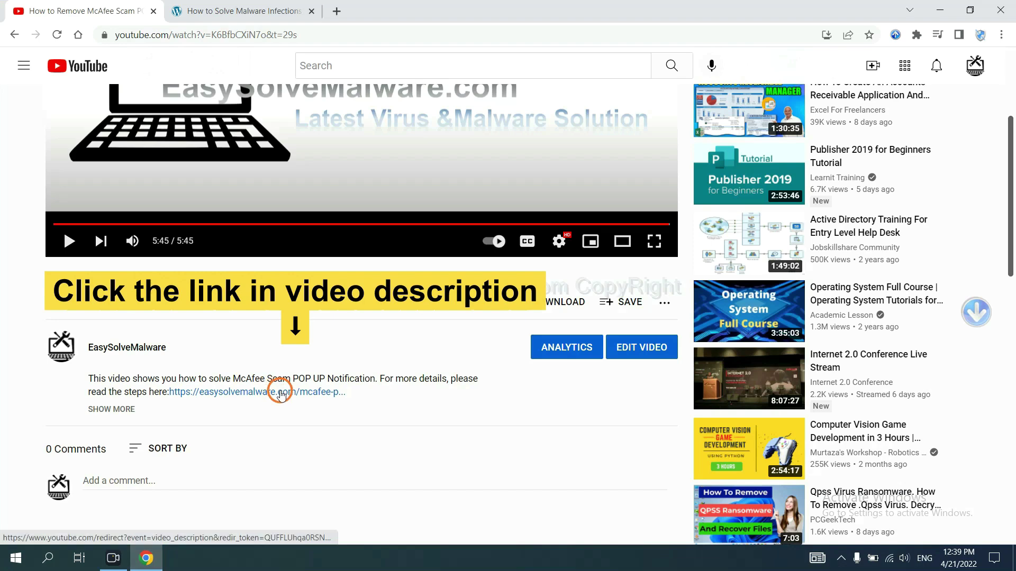
{"action": "left_click", "coordinate": [259, 10]}
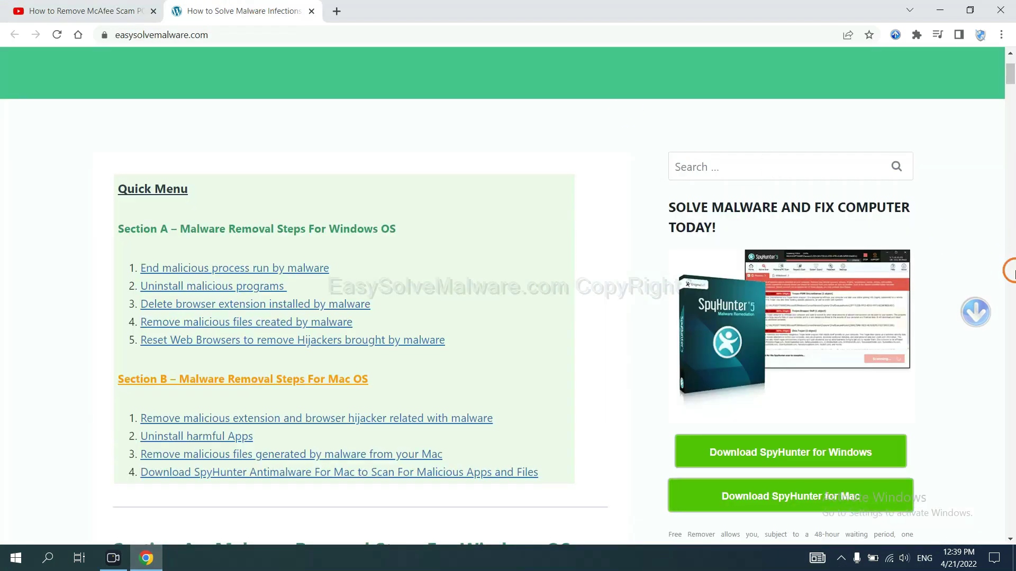
{"action": "scroll", "coordinate": [1012, 271], "scroll_direction": "down", "scroll_amount": 4}
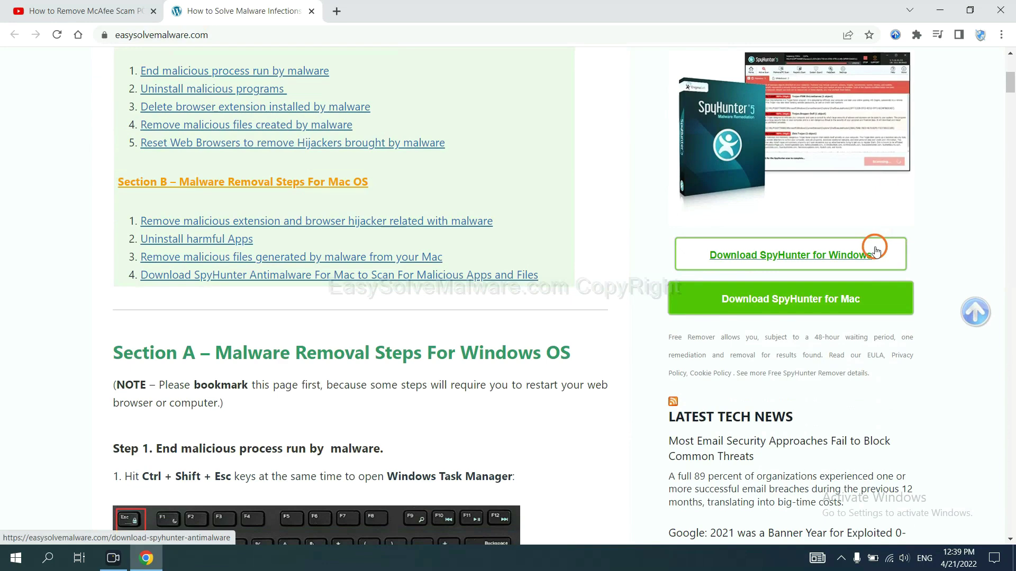
{"action": "left_click", "coordinate": [863, 253]}
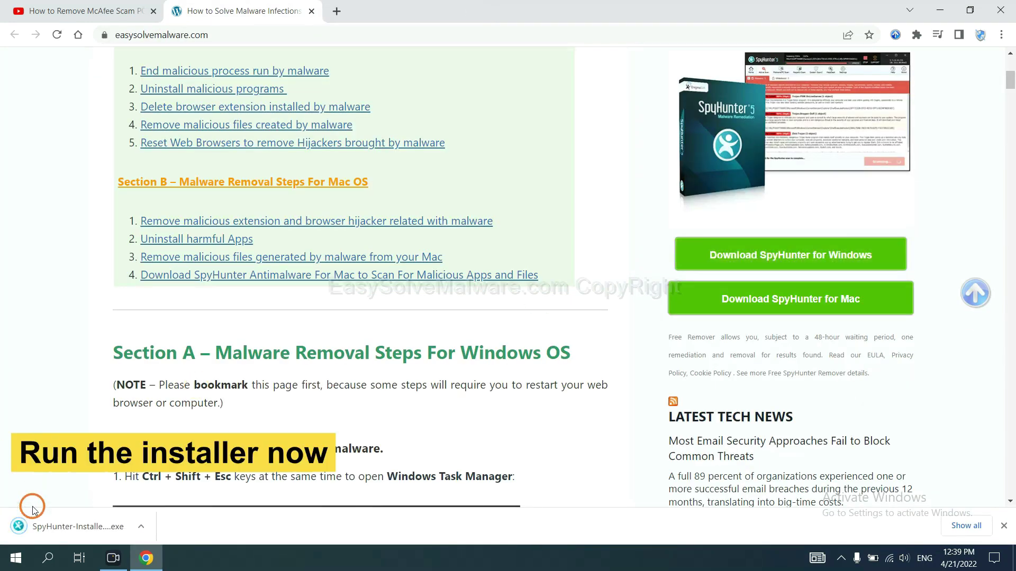
- Run the downloaded SpyHunter installer in English, accept the EULA and start installing
{"action": "left_click", "coordinate": [64, 527]}
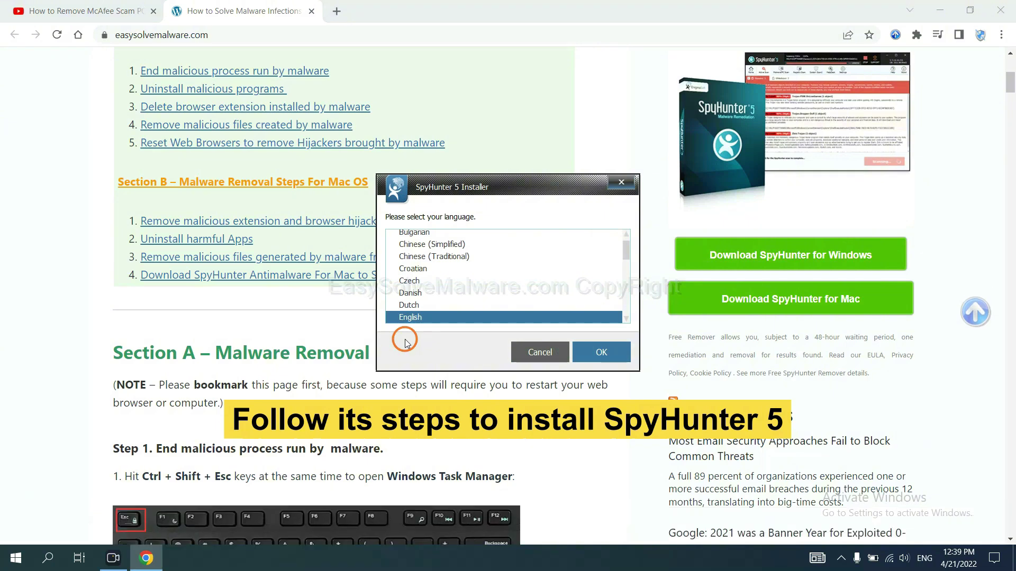
{"action": "left_click", "coordinate": [588, 351]}
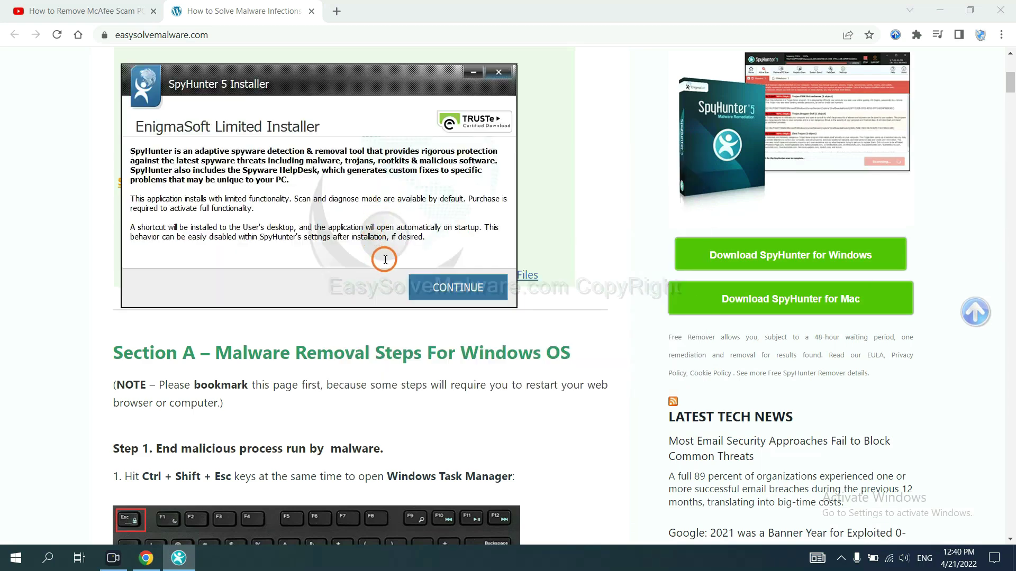
{"action": "left_click", "coordinate": [453, 288]}
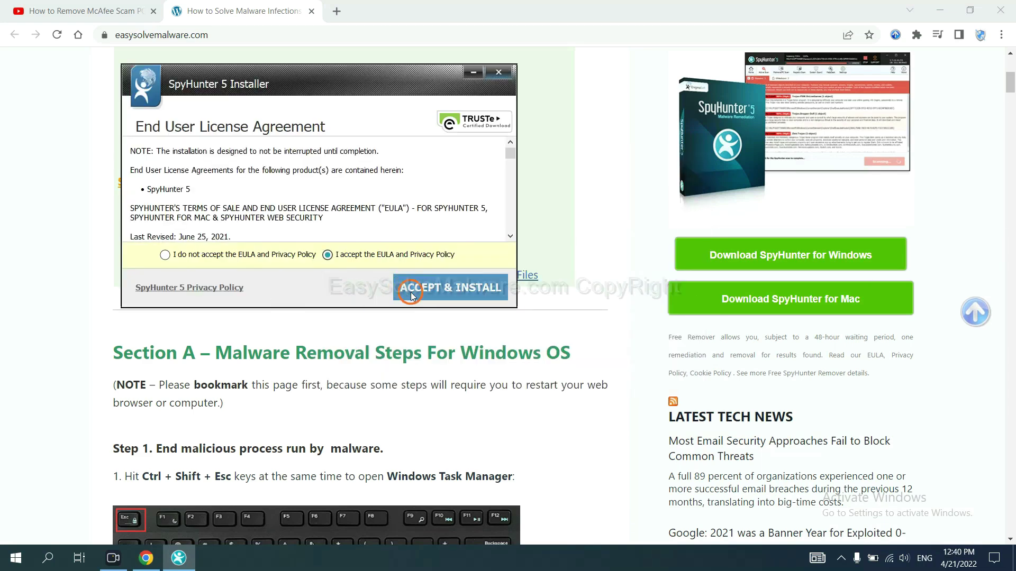
{"action": "left_click", "coordinate": [411, 294]}
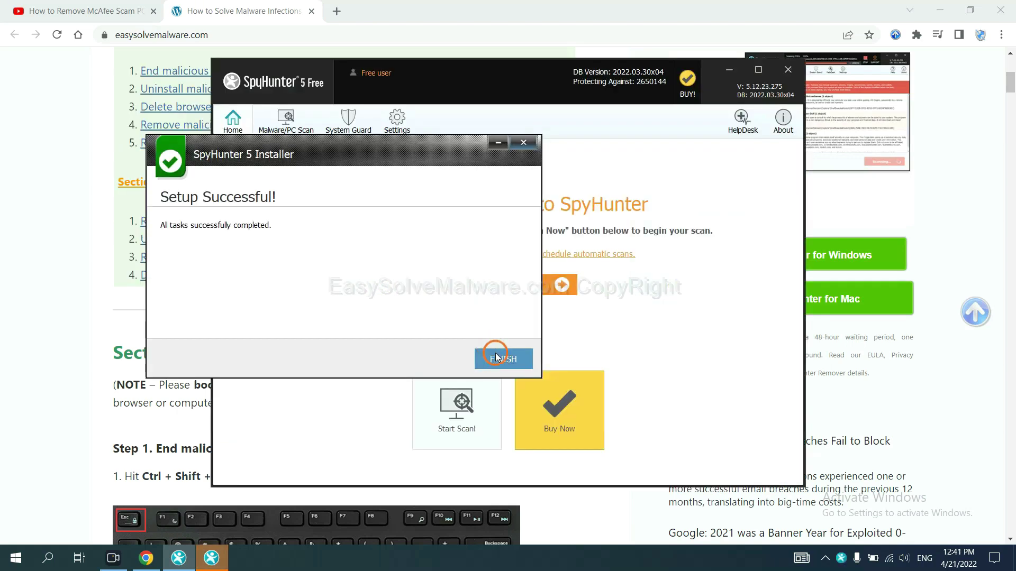
- Finish installing, run a SpyHunter malware scan, and move past the detected unknown object
{"action": "left_click", "coordinate": [497, 357]}
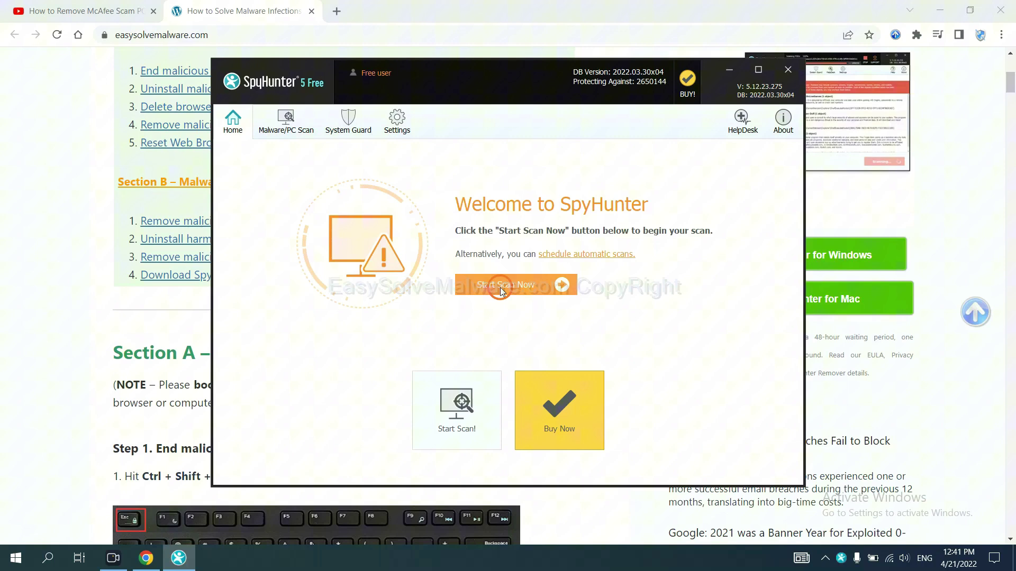
{"action": "left_click", "coordinate": [500, 287]}
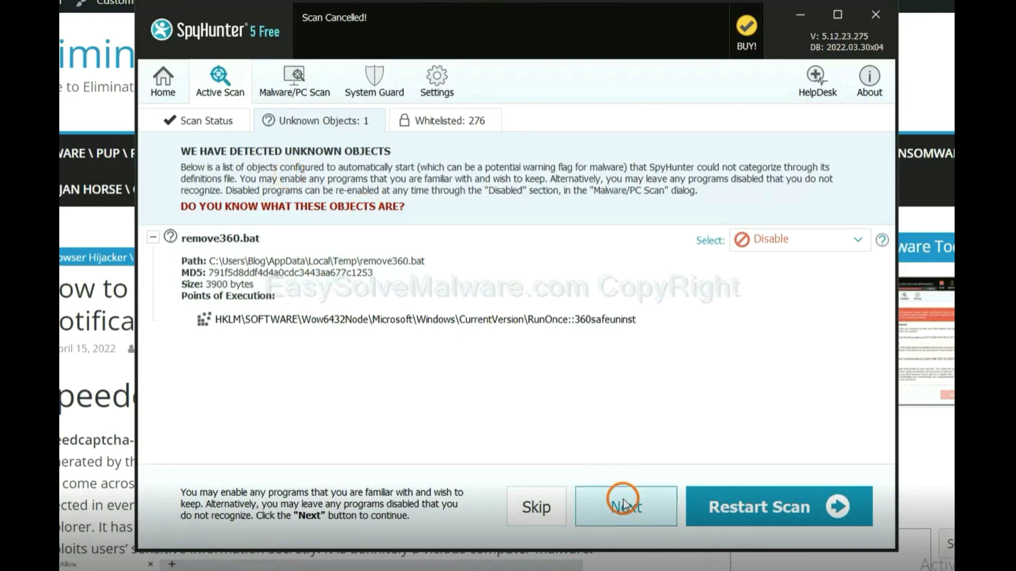
{"action": "left_click", "coordinate": [623, 506]}
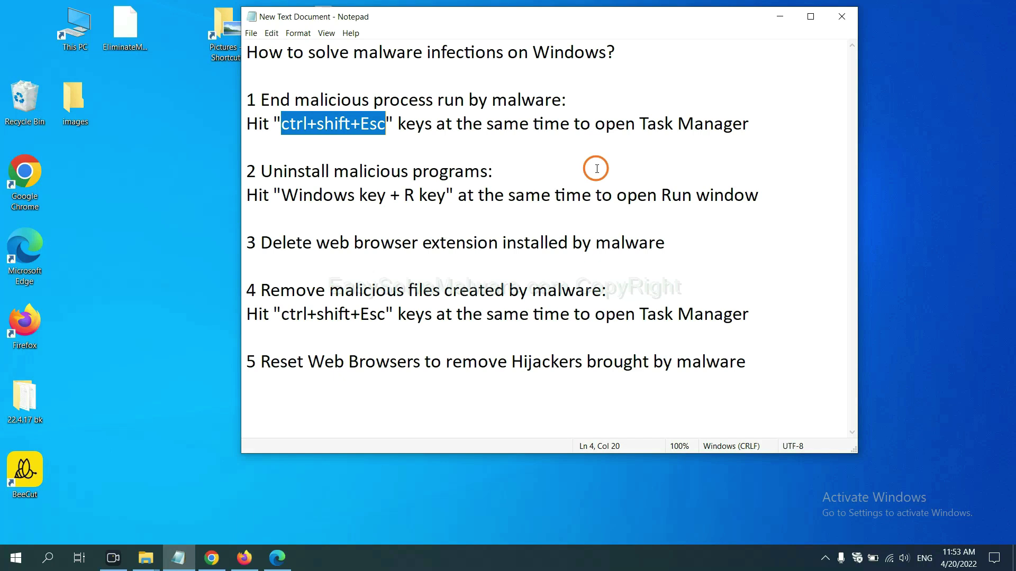
- Highlight the Ctrl+Shift+Esc shortcut in the notes' step 1 and open Task Manager
{"action": "left_click", "coordinate": [360, 129]}
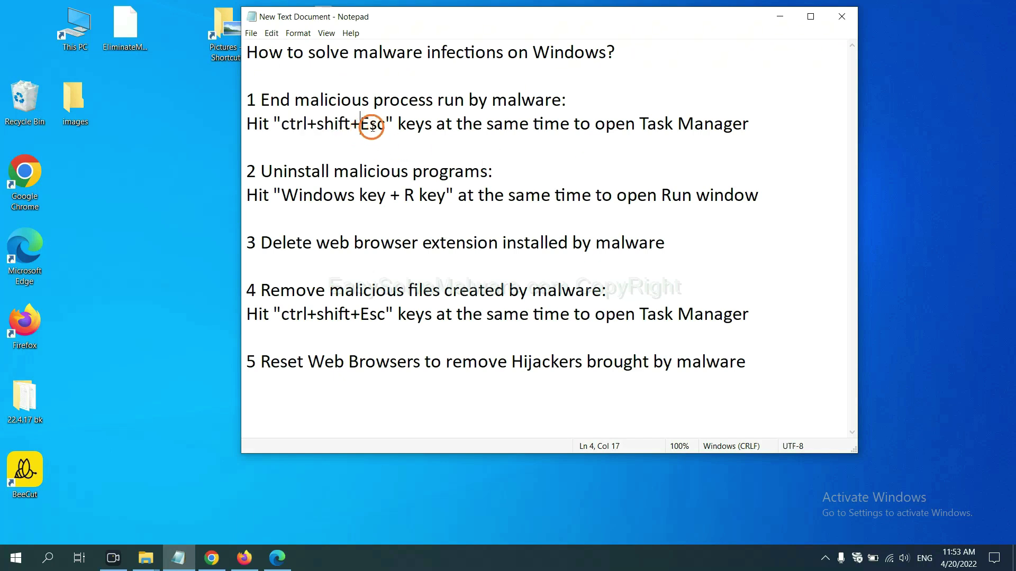
{"action": "left_click_drag", "start_coordinate": [386, 127], "coordinate": [285, 127]}
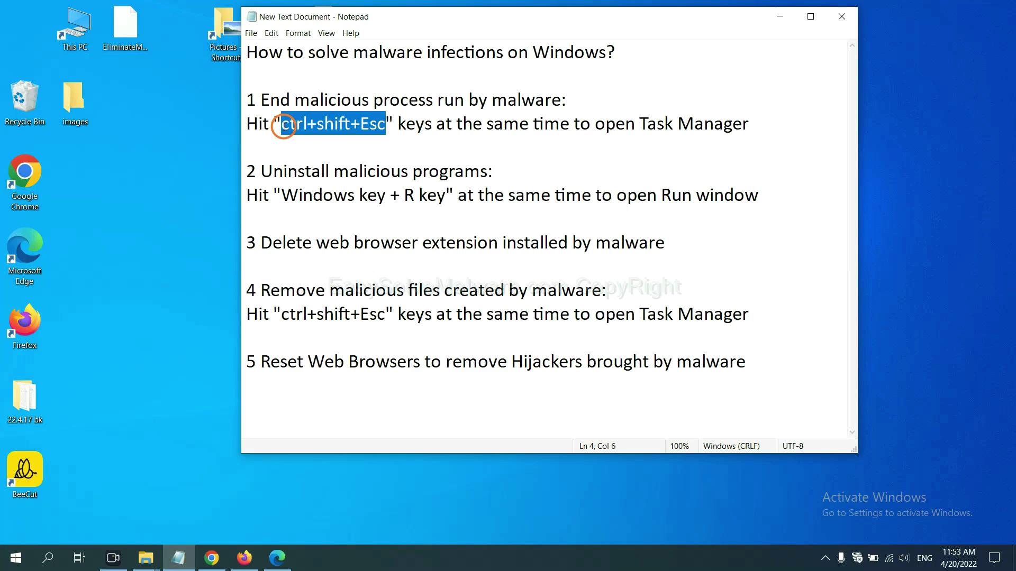
{"action": "key", "text": "ctrl+shift+Escape"}
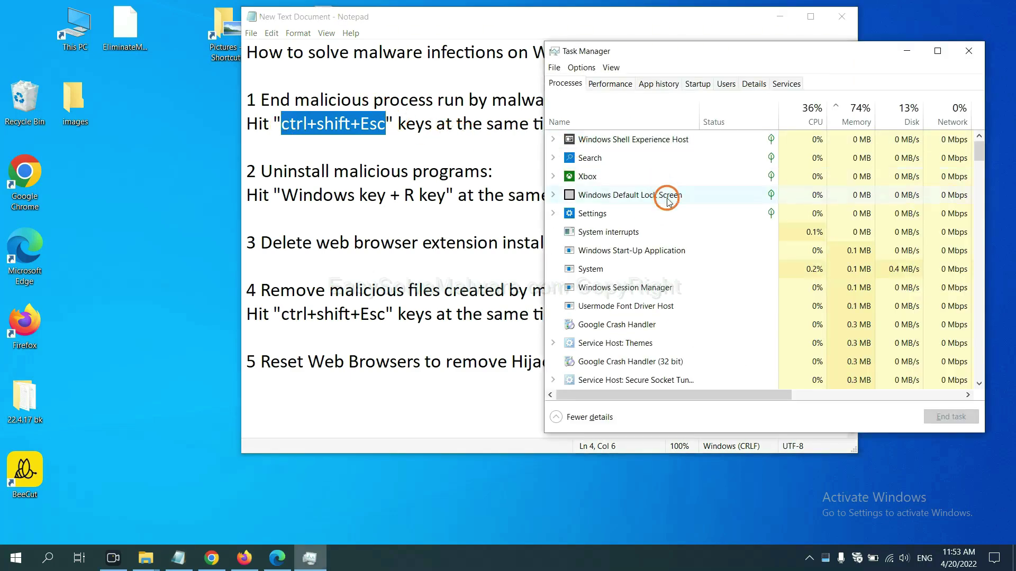
- End the Usermode Font Driver Host process and close Task Manager
{"action": "left_click", "coordinate": [679, 268]}
{"action": "left_click", "coordinate": [676, 306]}
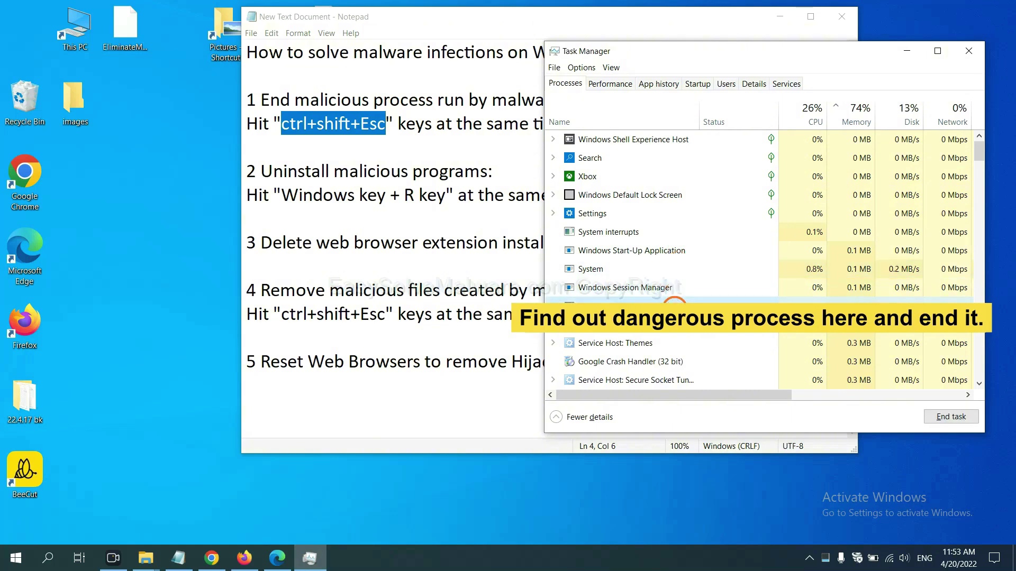
{"action": "left_click", "coordinate": [961, 418]}
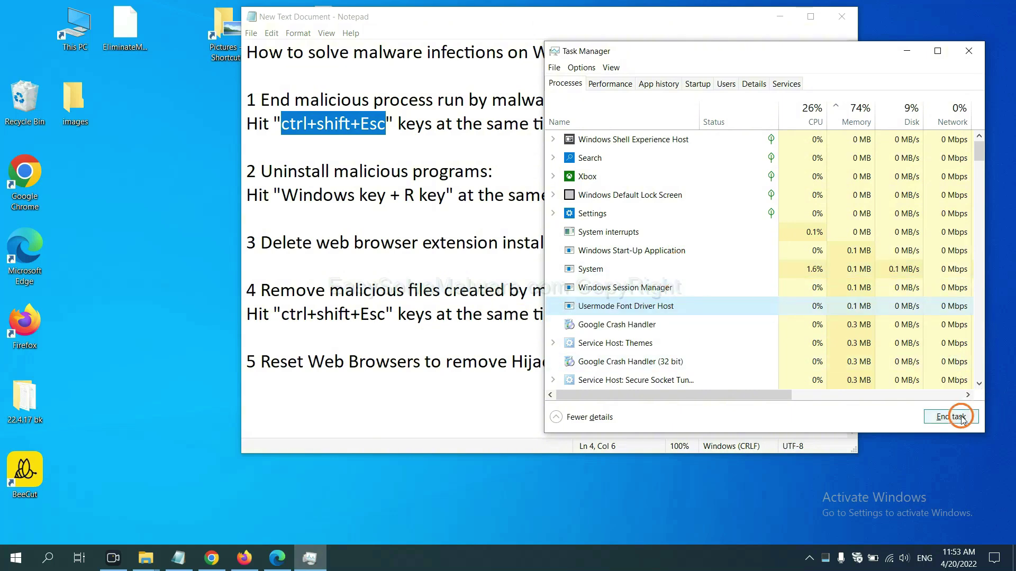
{"action": "left_click", "coordinate": [968, 51]}
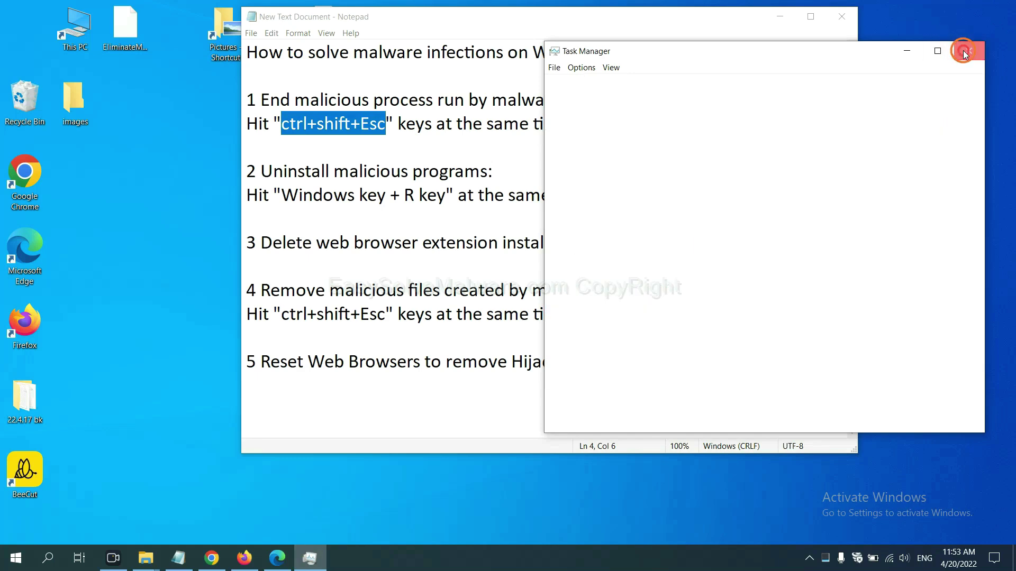
{"action": "left_click", "coordinate": [465, 192]}
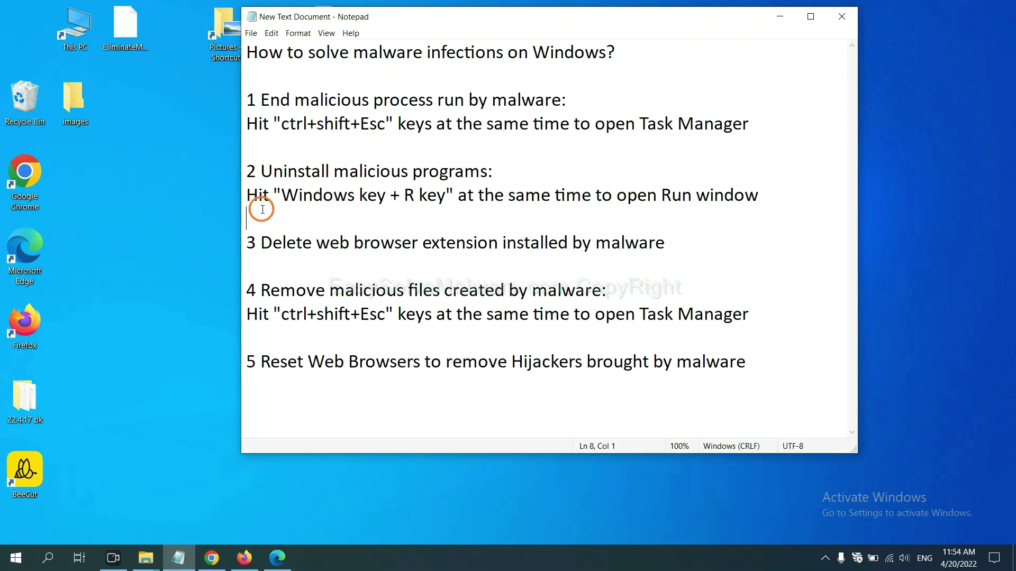
- Open Control Panel by running the 'control panel' command from the Run dialog
{"action": "left_click_drag", "start_coordinate": [281, 197], "coordinate": [450, 211]}
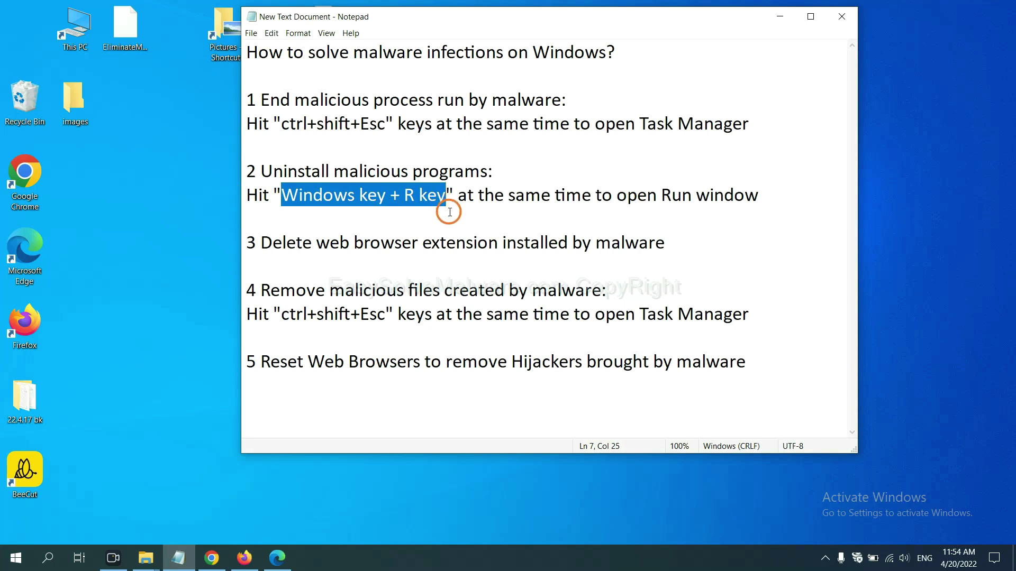
{"action": "key", "text": "super+r"}
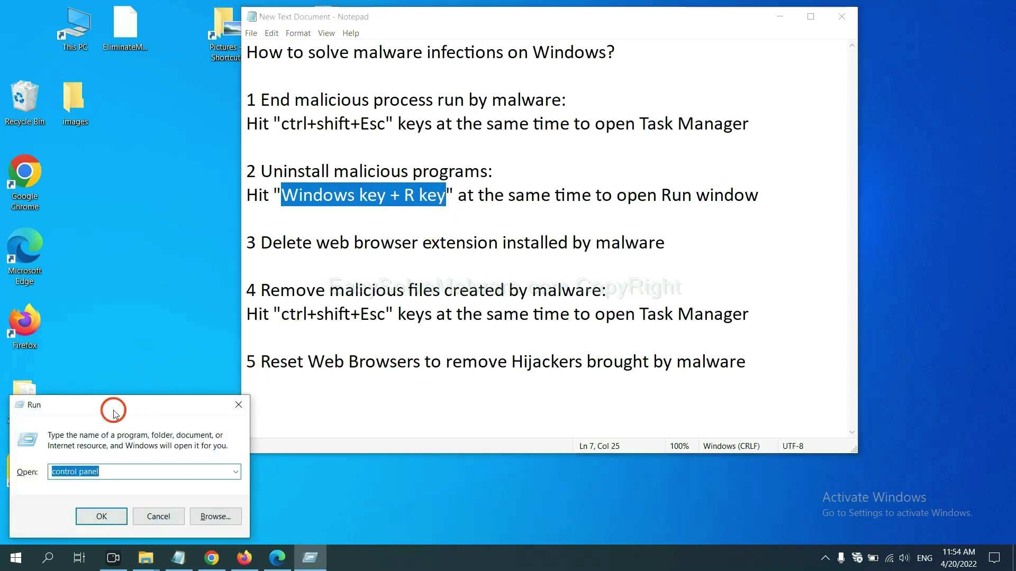
{"action": "left_click_drag", "start_coordinate": [115, 409], "coordinate": [776, 177]}
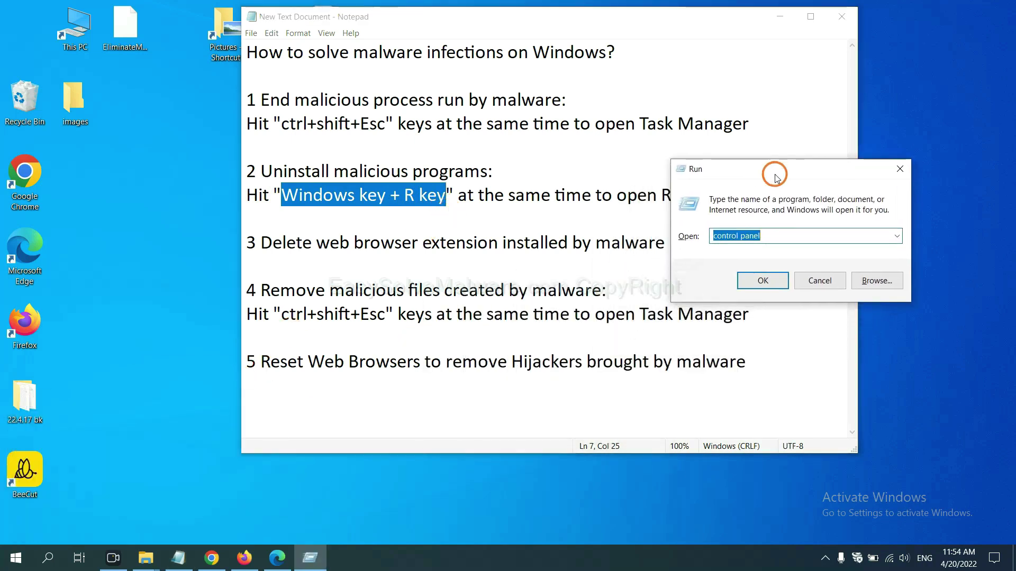
{"action": "left_click", "coordinate": [783, 236]}
{"action": "left_click_drag", "start_coordinate": [791, 238], "coordinate": [693, 233]}
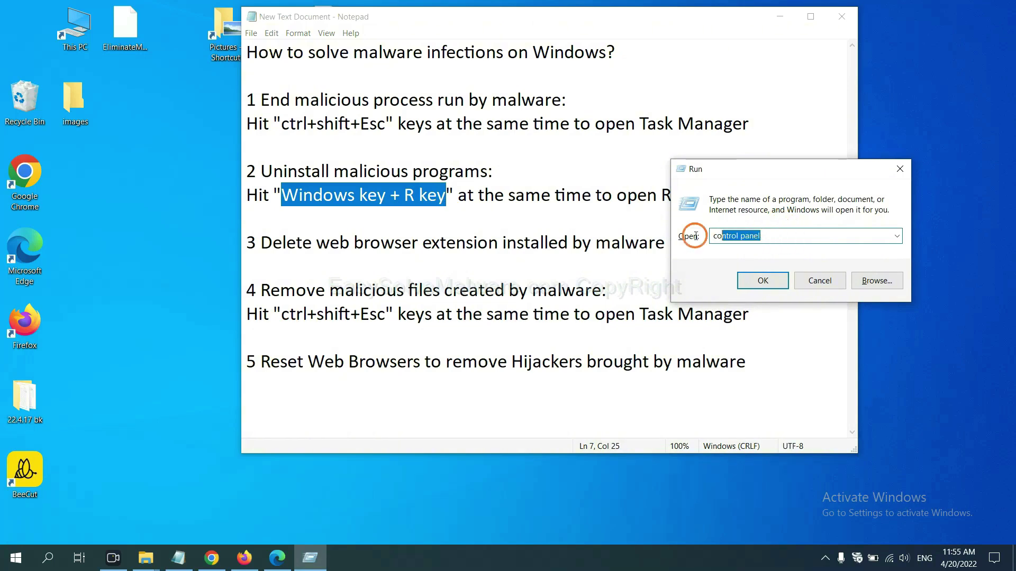
{"action": "left_click", "coordinate": [751, 281]}
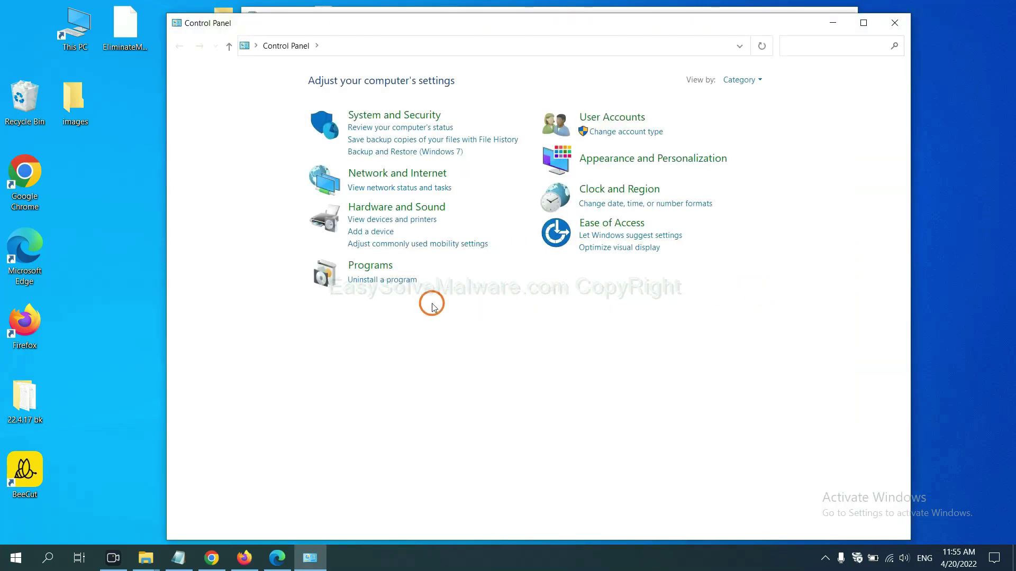
- Open Programs and Features, select Xiph.Org Open Codecs, then close the window
{"action": "left_click", "coordinate": [401, 285]}
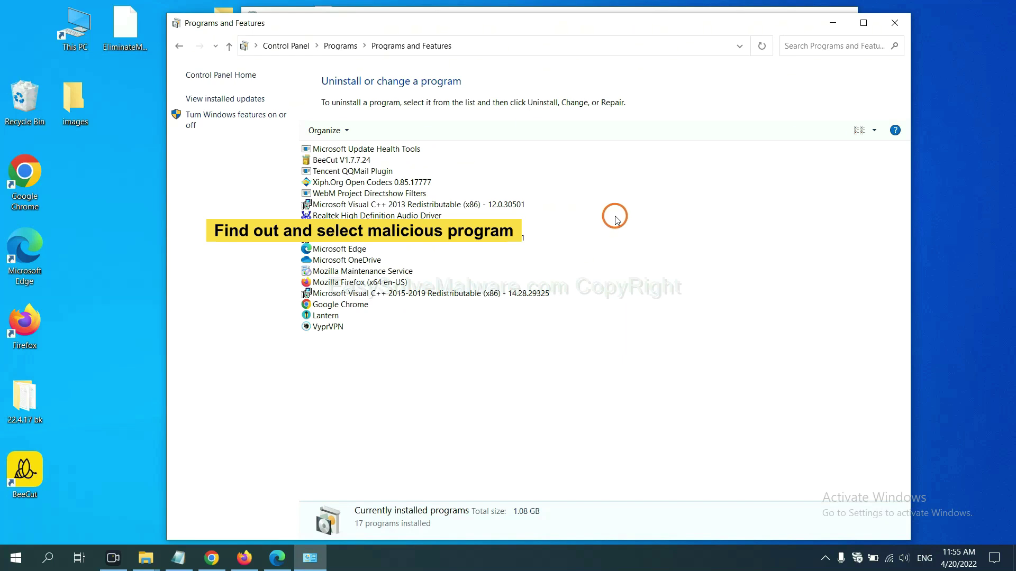
{"action": "left_click", "coordinate": [396, 182]}
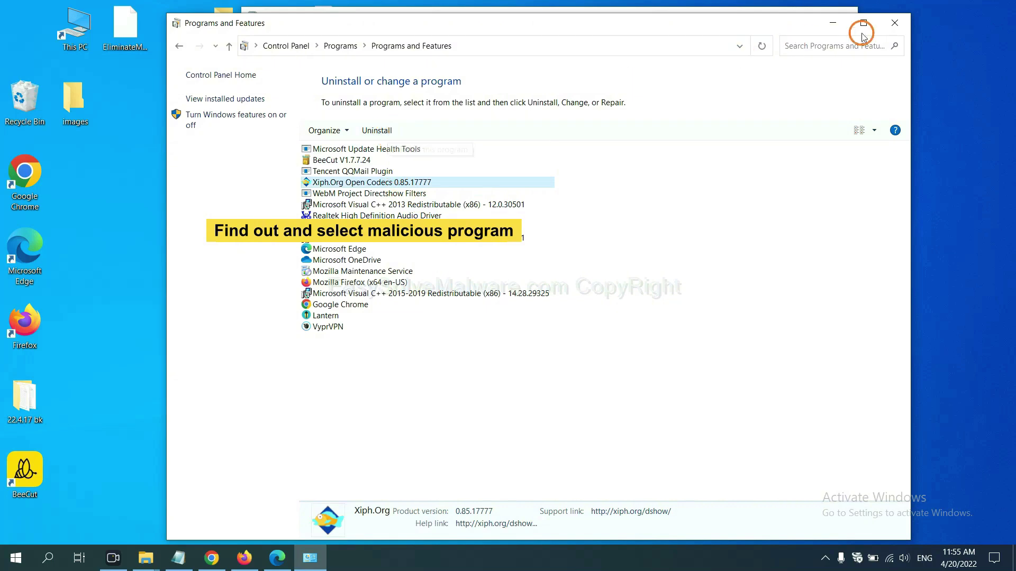
{"action": "left_click", "coordinate": [894, 23]}
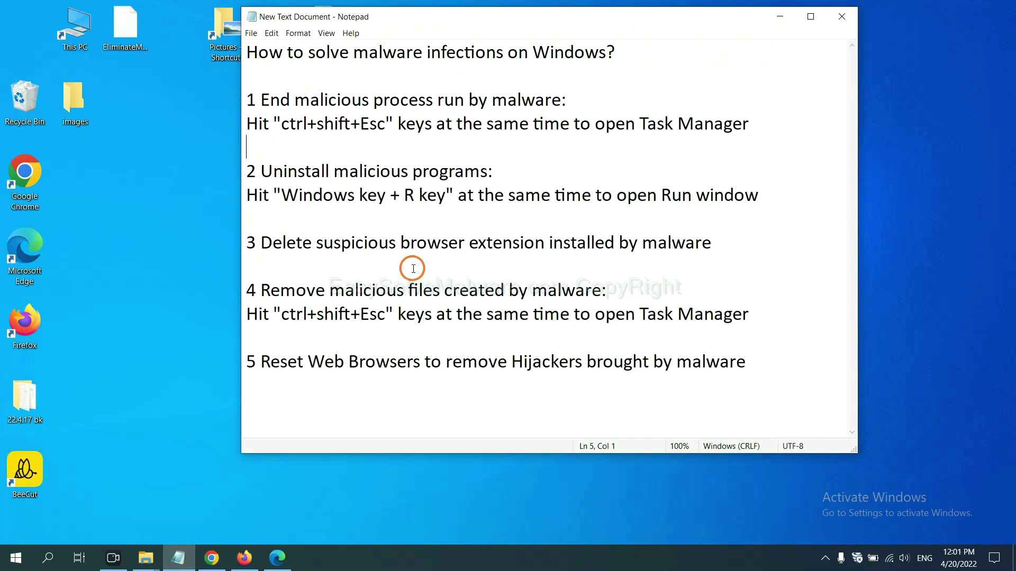
- Switch to Chrome and open More tools > Extensions, showing Scroll To Top
{"action": "left_click", "coordinate": [212, 558]}
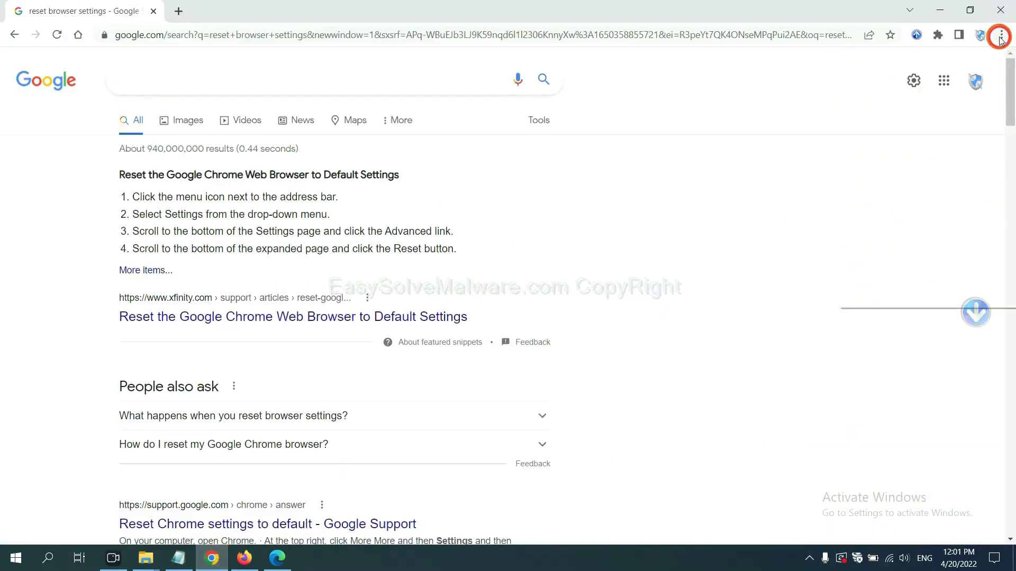
{"action": "left_click", "coordinate": [1001, 36]}
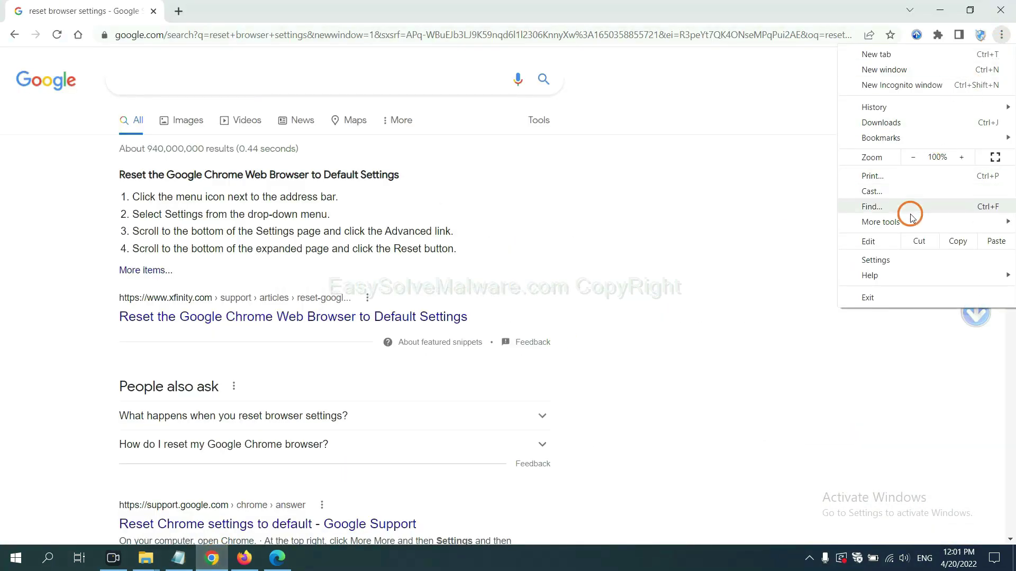
{"action": "mouse_move", "coordinate": [911, 223]}
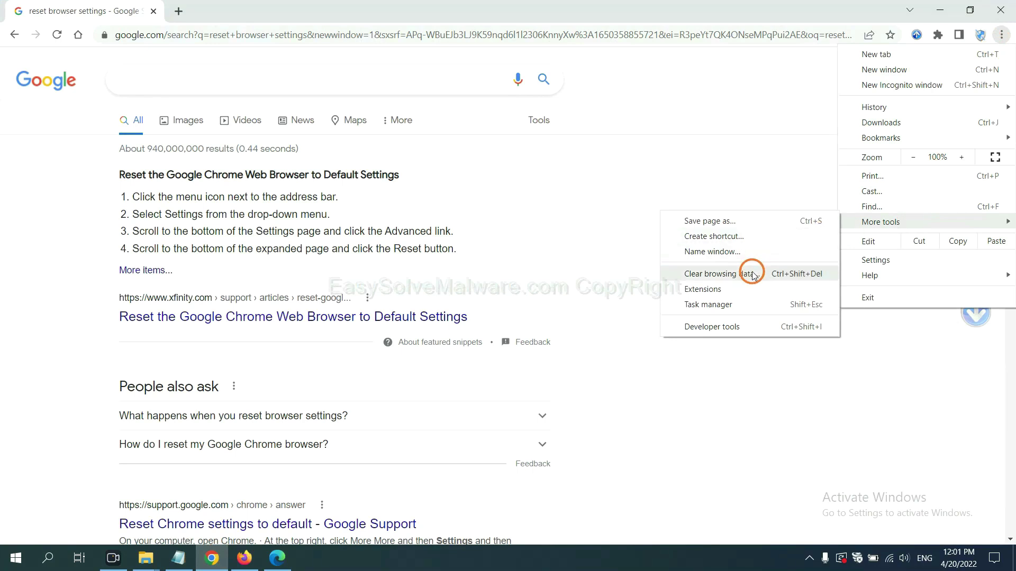
{"action": "left_click", "coordinate": [749, 289]}
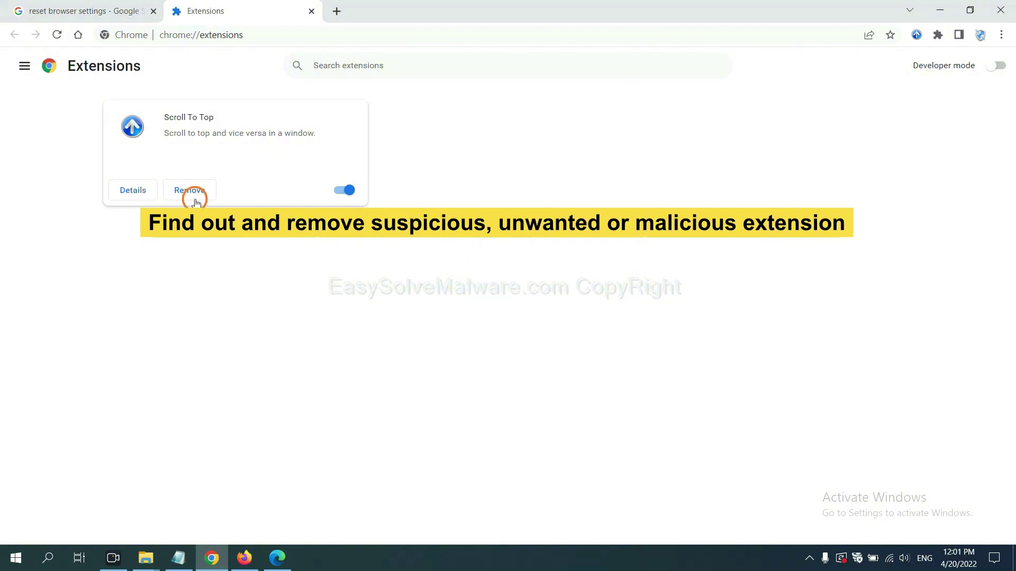
- In Firefox's Add-ons and themes, check GIPHY for Firefox's options, then switch to Edge
{"action": "left_click", "coordinate": [244, 557]}
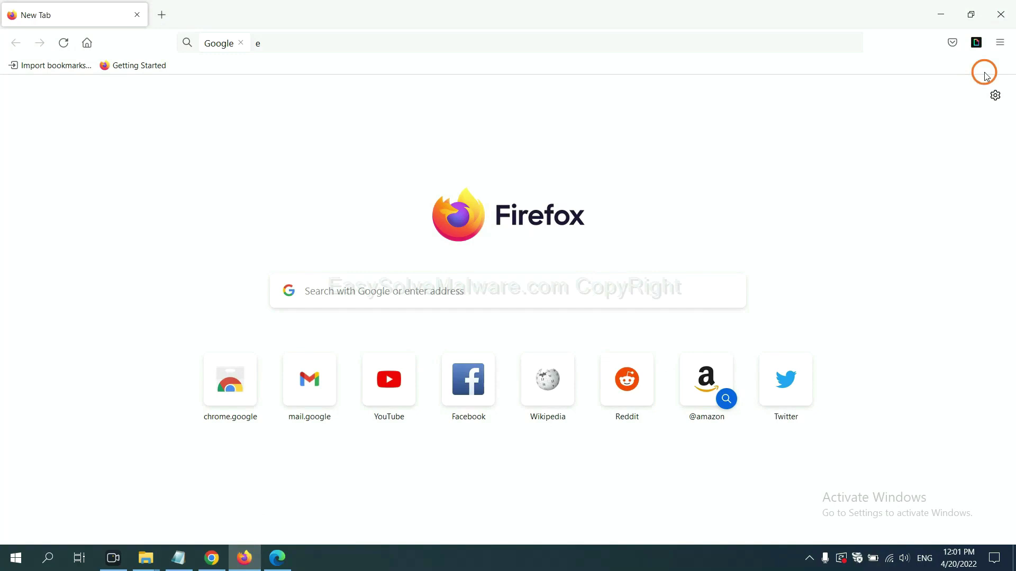
{"action": "left_click", "coordinate": [1002, 44]}
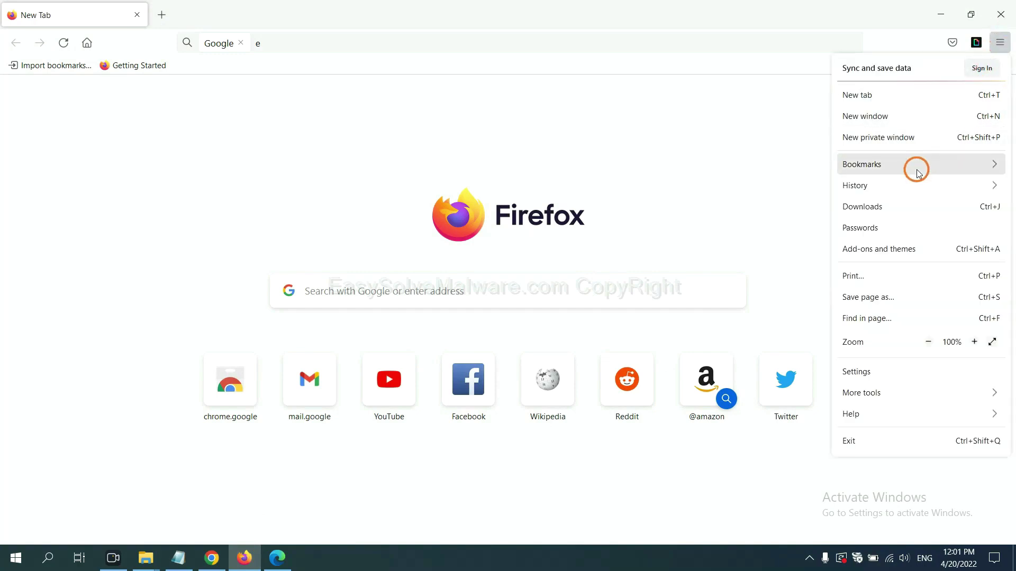
{"action": "left_click", "coordinate": [887, 255]}
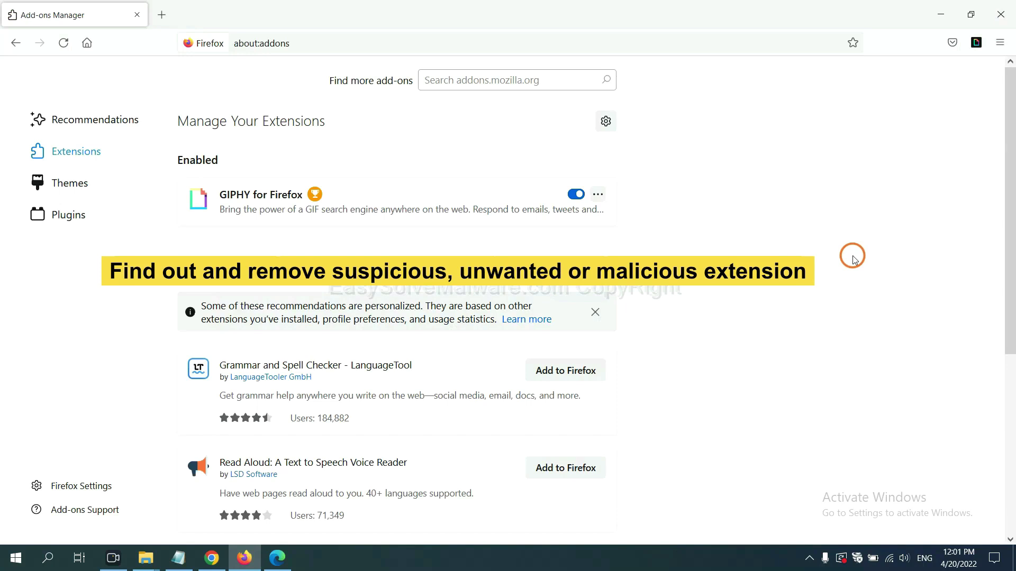
{"action": "left_click", "coordinate": [597, 195]}
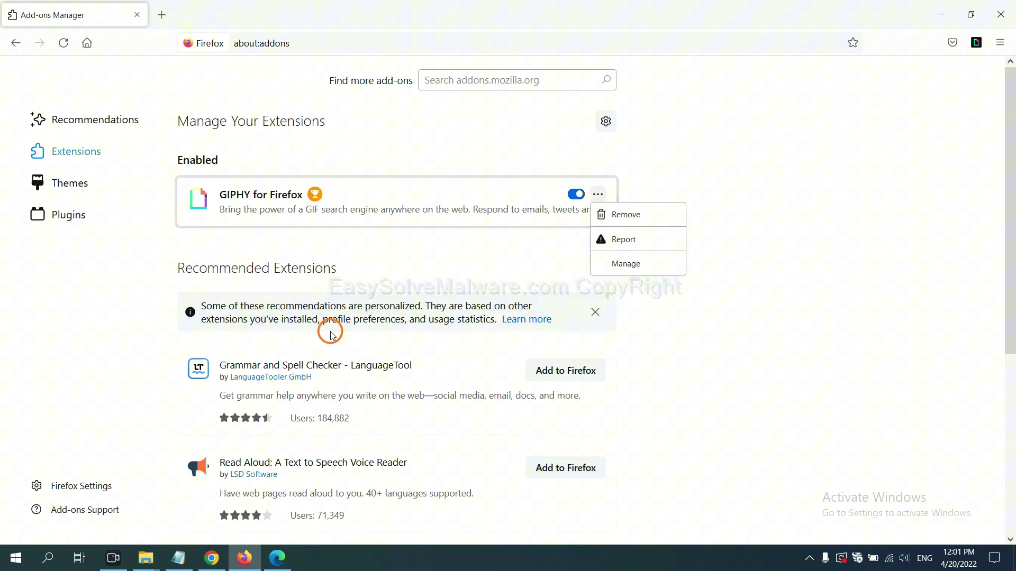
{"action": "left_click", "coordinate": [277, 558]}
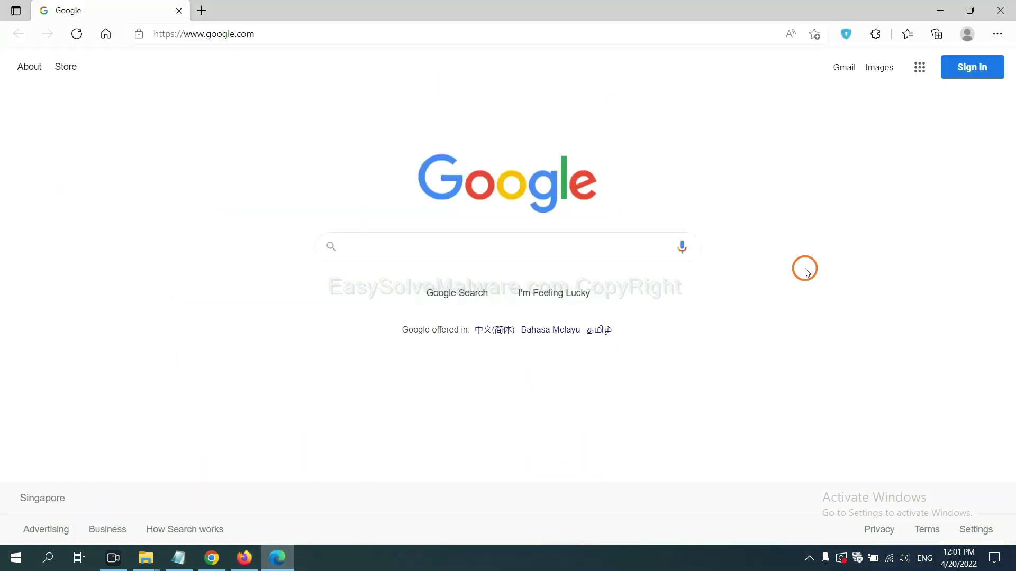
- Open Edge's Manage extensions page and remove ArcVpn Free Fast VPN Proxy, confirming the removal
{"action": "left_click", "coordinate": [996, 36]}
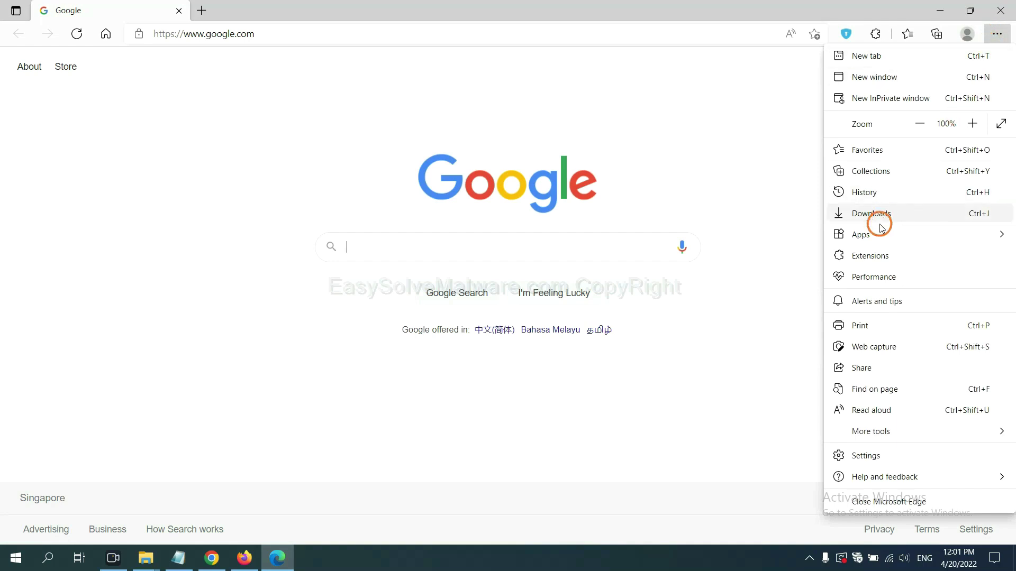
{"action": "right_click", "coordinate": [874, 257]}
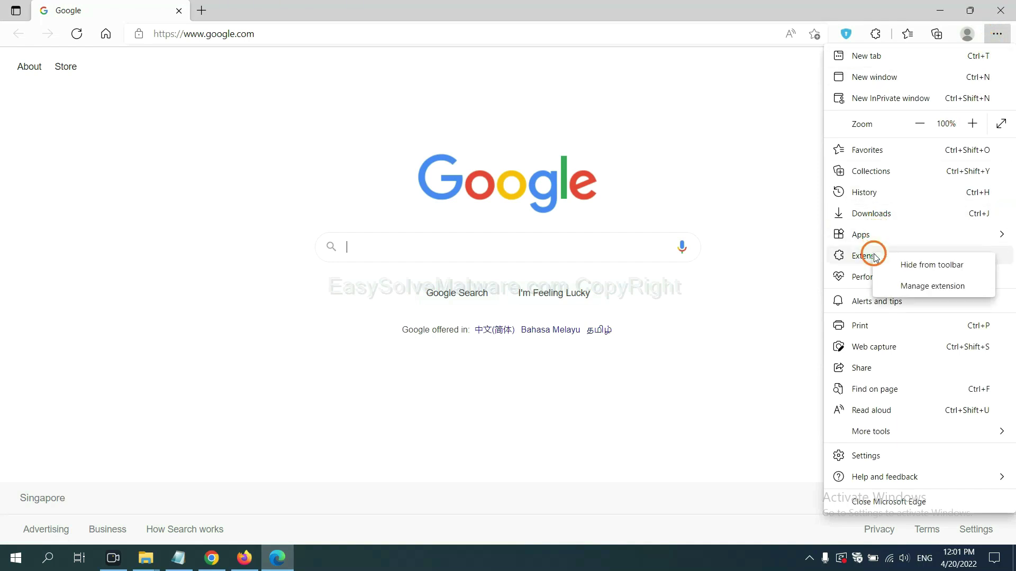
{"action": "left_click", "coordinate": [912, 286]}
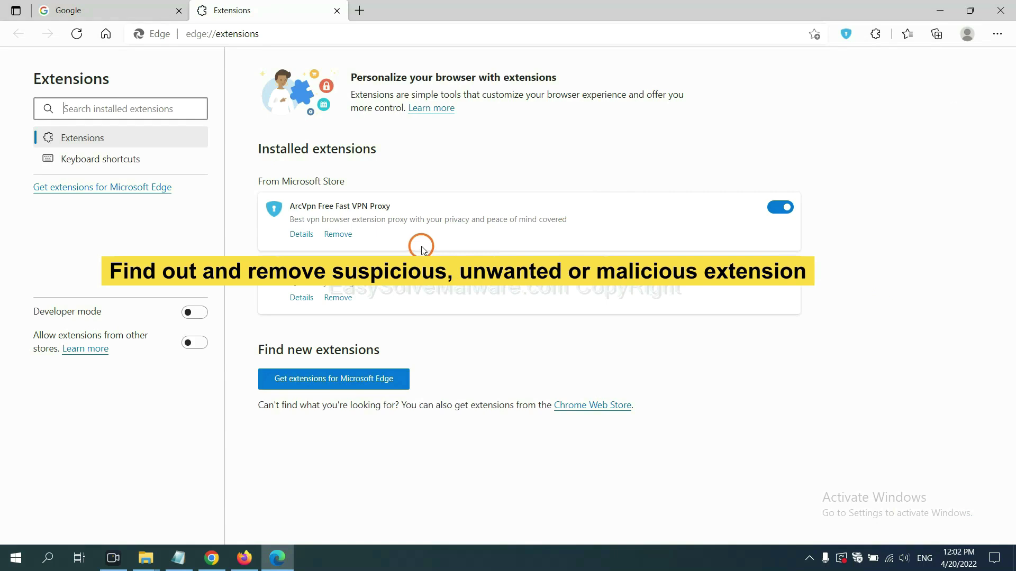
{"action": "left_click", "coordinate": [349, 238]}
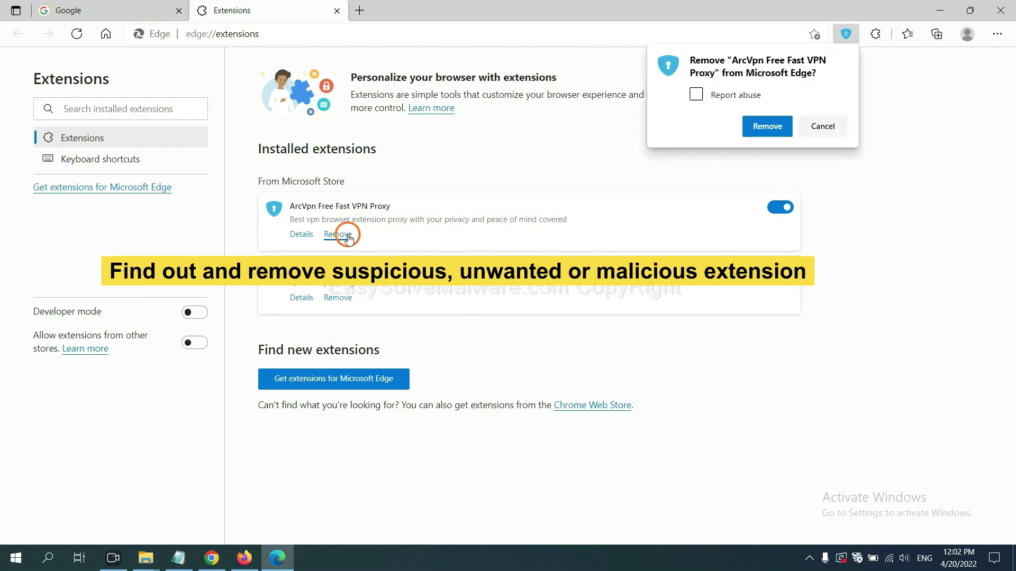
{"action": "left_click", "coordinate": [762, 127]}
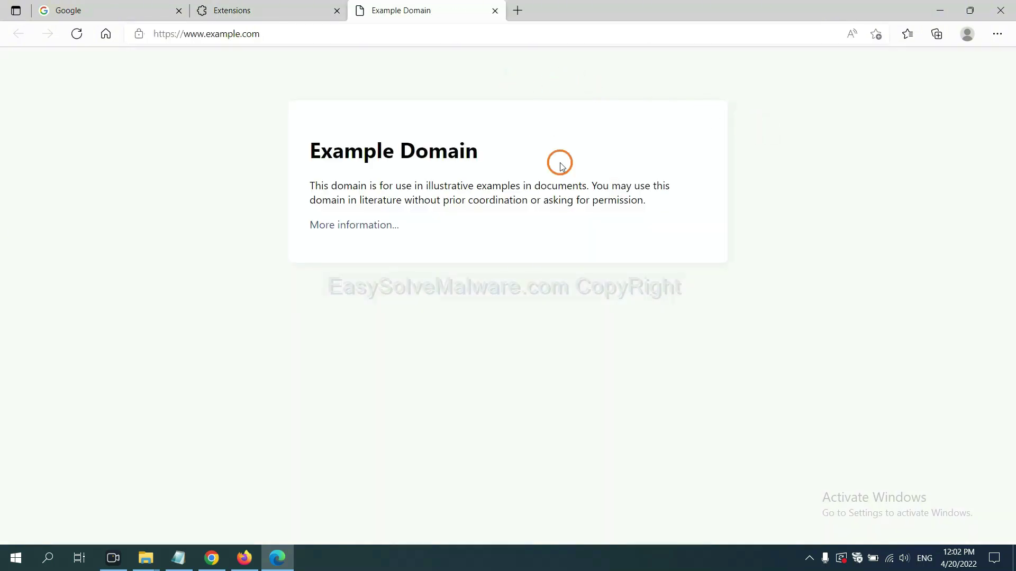
- Show the desktop and highlight the notes' step 4 Run and regedit lines
{"action": "left_click", "coordinate": [1014, 562]}
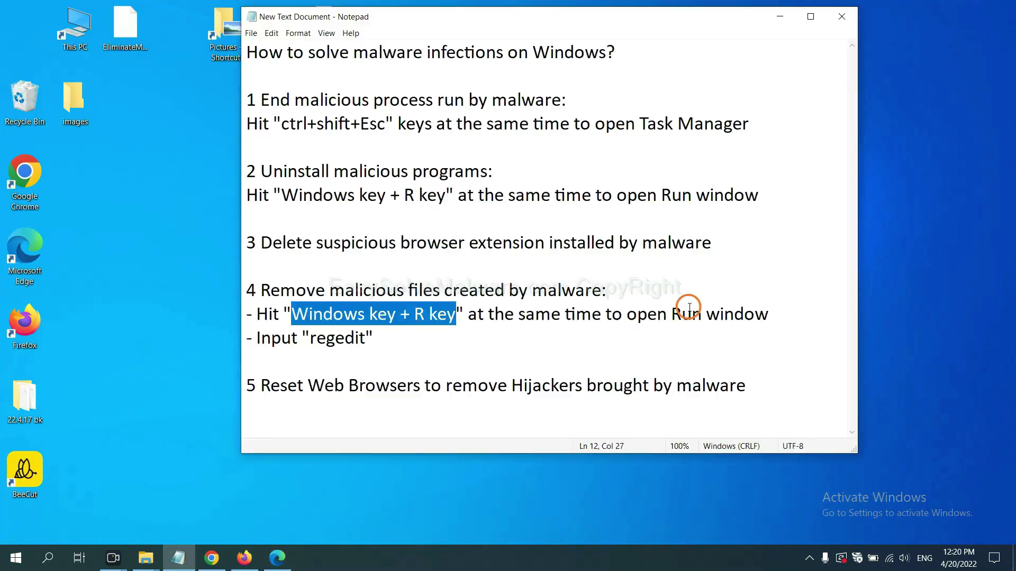
{"action": "left_click", "coordinate": [690, 314]}
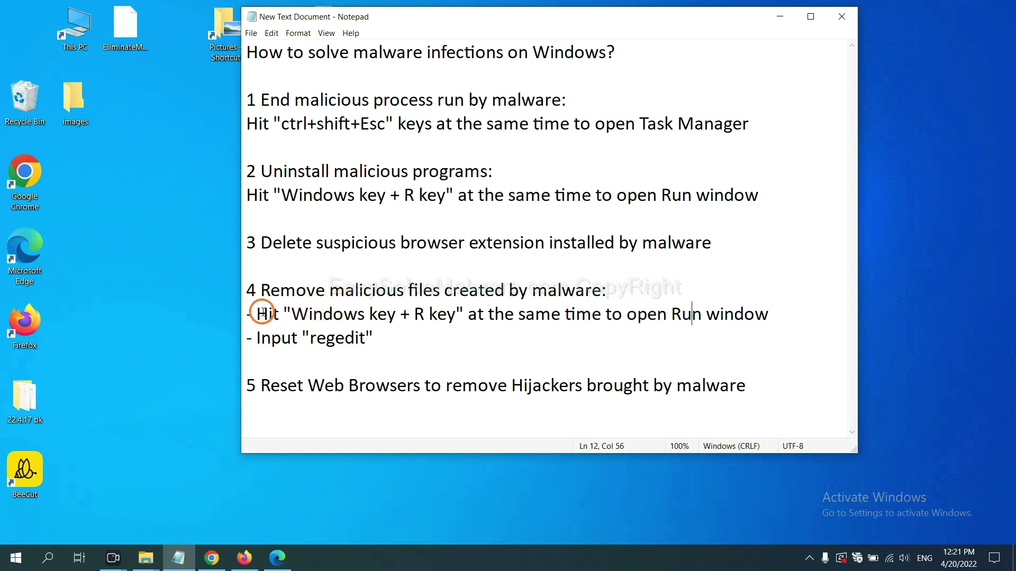
{"action": "left_click_drag", "start_coordinate": [248, 315], "coordinate": [573, 326]}
{"action": "left_click", "coordinate": [591, 320]}
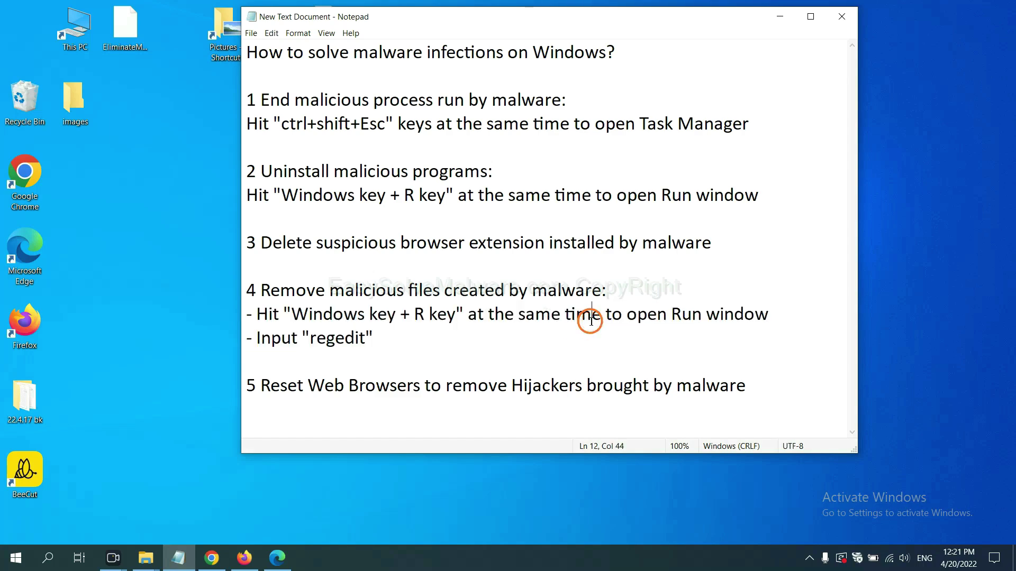
- Run regedit from the Run dialog to open Registry Editor
{"action": "key", "text": "super+r"}
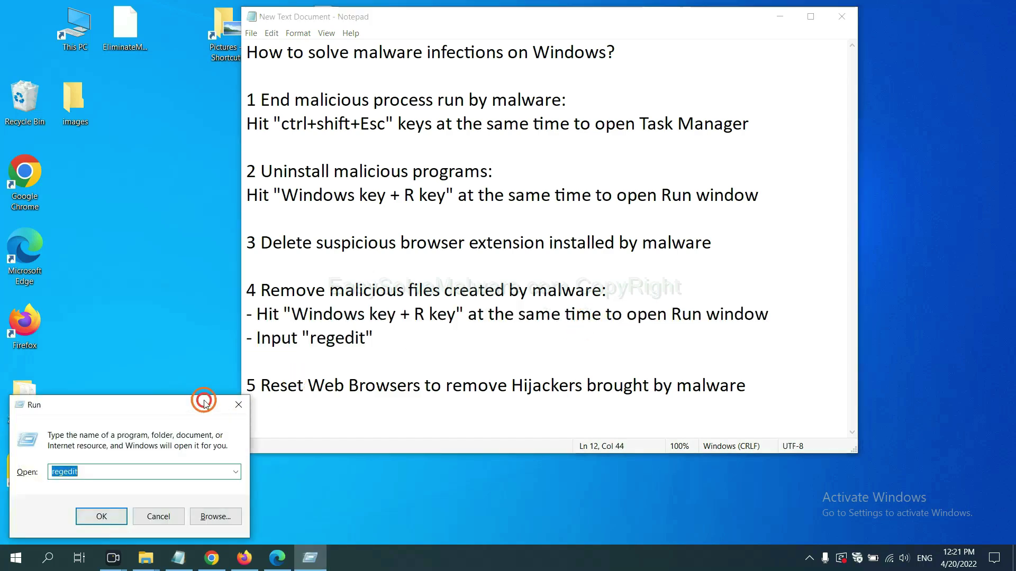
{"action": "left_click_drag", "start_coordinate": [188, 407], "coordinate": [808, 212]}
{"action": "left_click", "coordinate": [718, 277]}
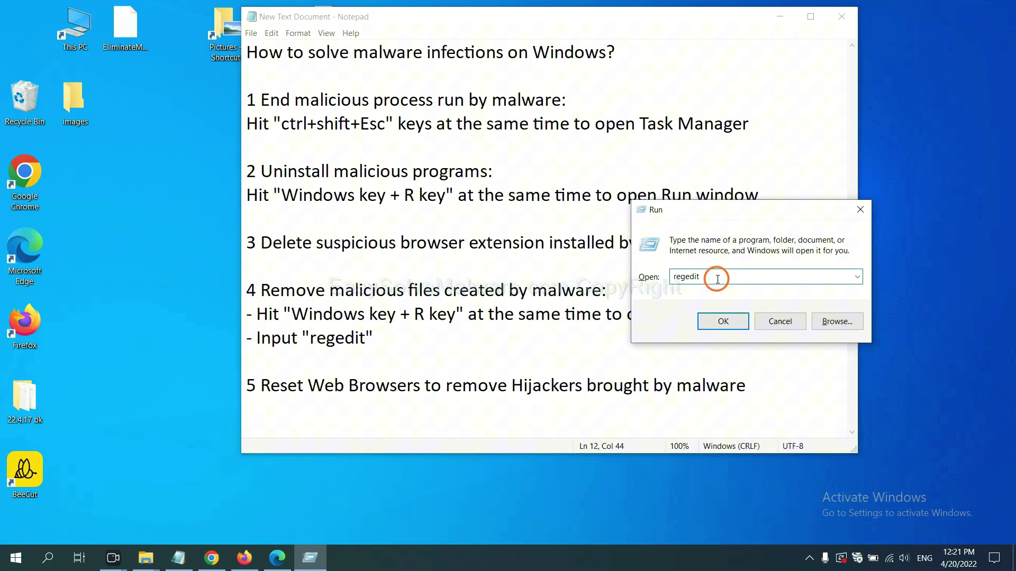
{"action": "left_click", "coordinate": [723, 321]}
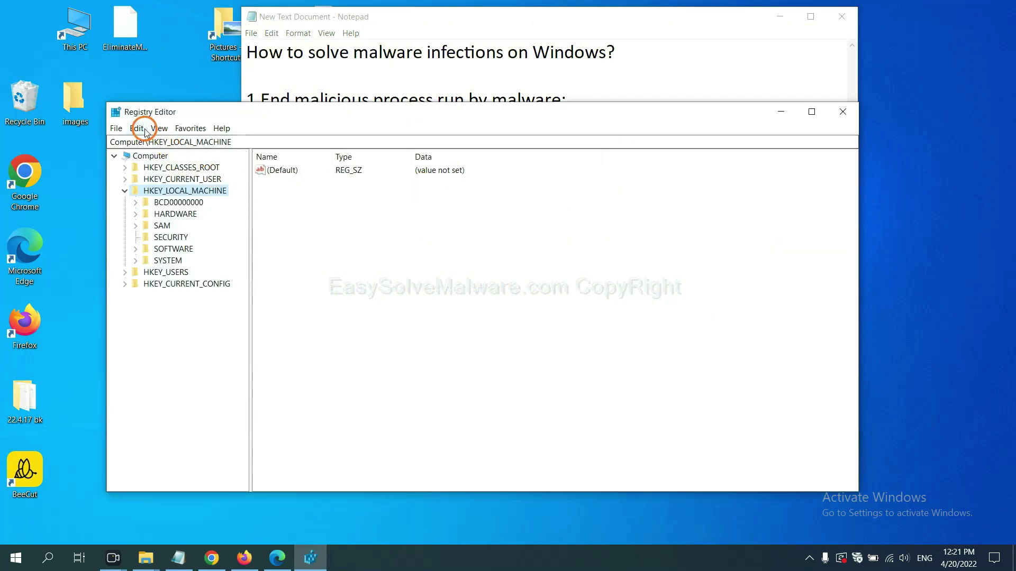
- Search the registry via Edit > Find for 'be', reaching the BeeCut.exe value
{"action": "left_click", "coordinate": [138, 128]}
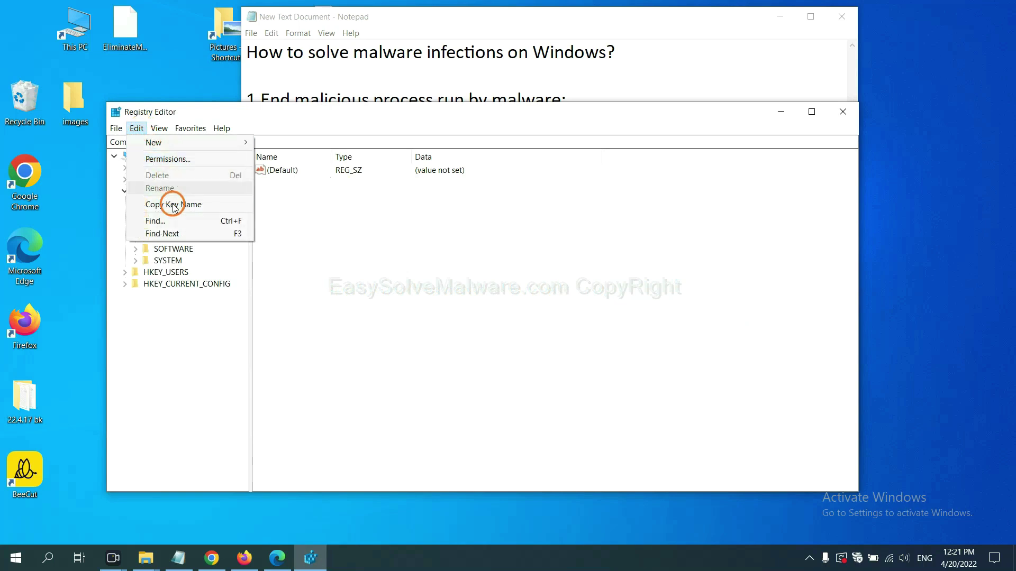
{"action": "left_click", "coordinate": [179, 222]}
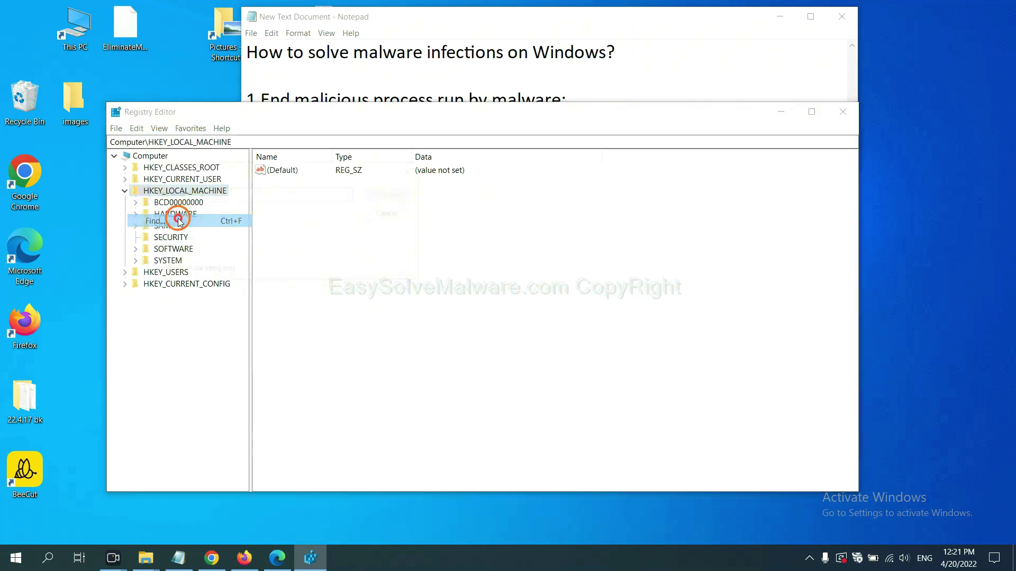
{"action": "left_click_drag", "start_coordinate": [286, 167], "coordinate": [389, 195]}
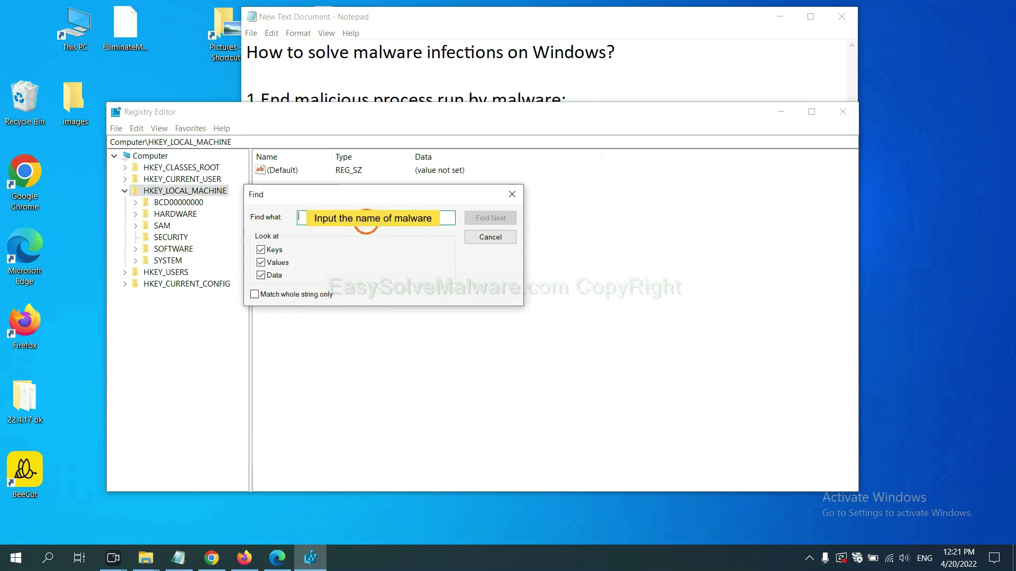
{"action": "type", "text": "beecut"}
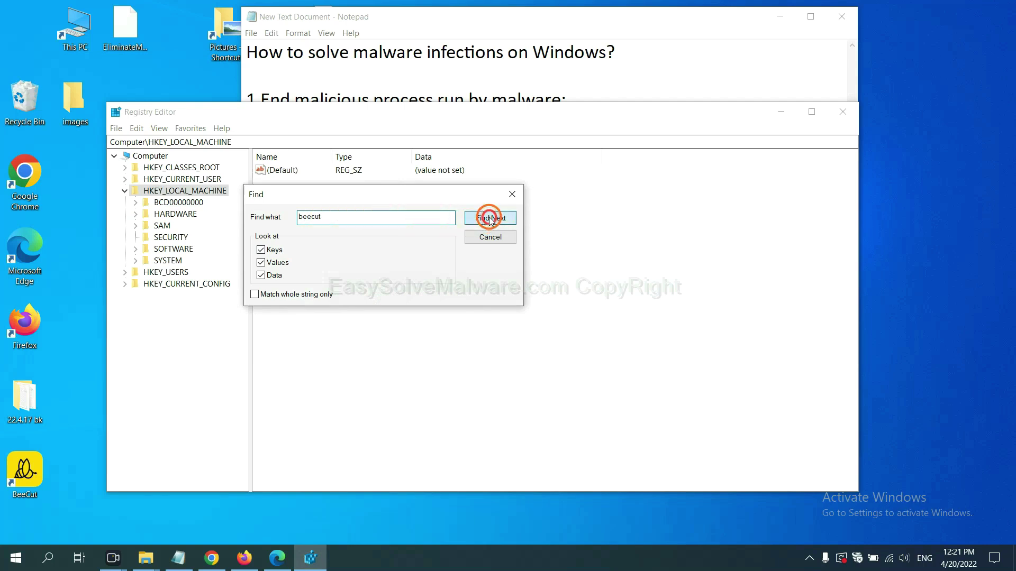
{"action": "left_click", "coordinate": [489, 219]}
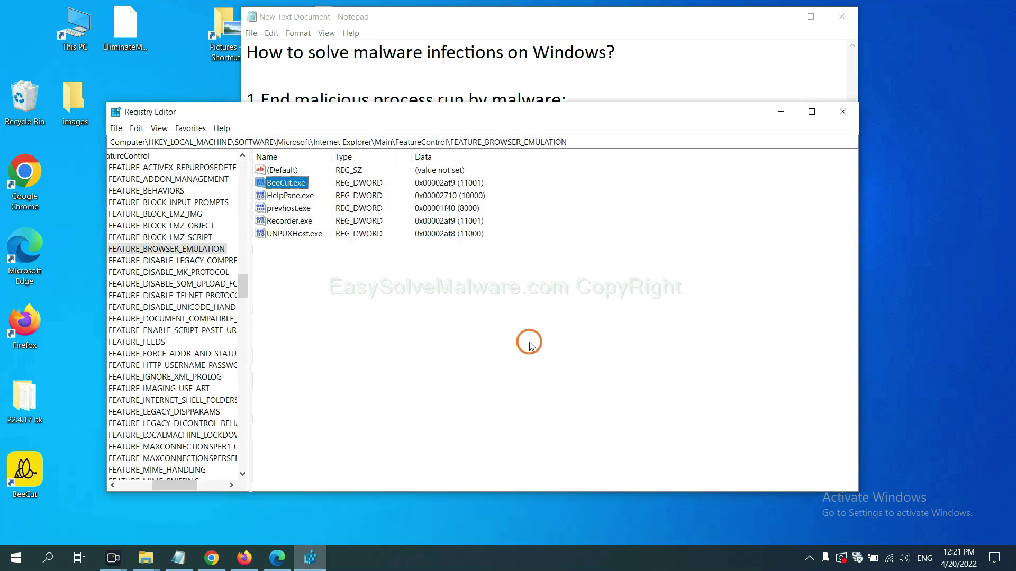
{"action": "mouse_move", "coordinate": [172, 484]}
{"action": "left_mouse_down"}
{"action": "mouse_move", "coordinate": [148, 482]}
{"action": "mouse_move", "coordinate": [161, 483]}
{"action": "left_mouse_up"}
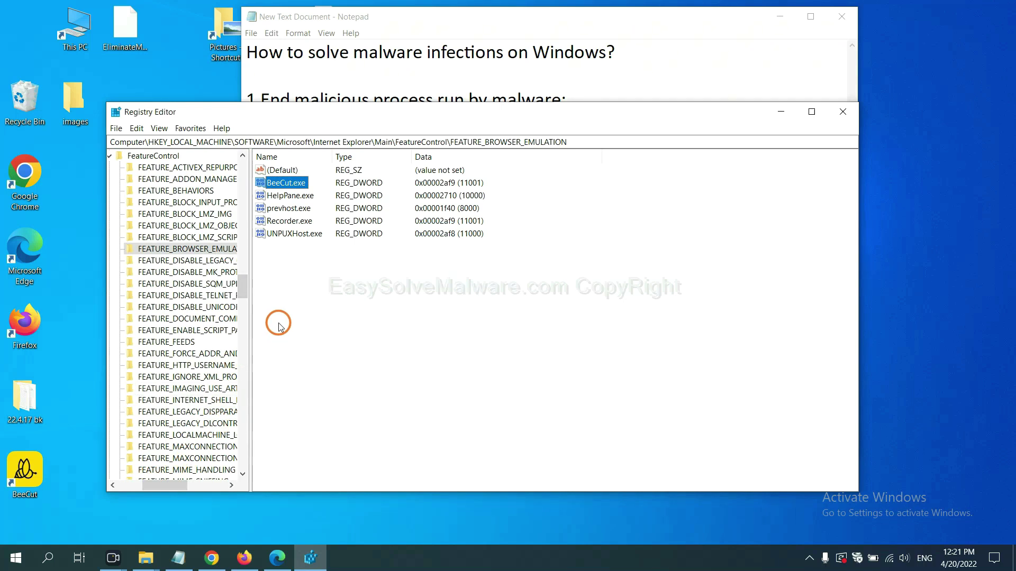
{"action": "right_click", "coordinate": [207, 252]}
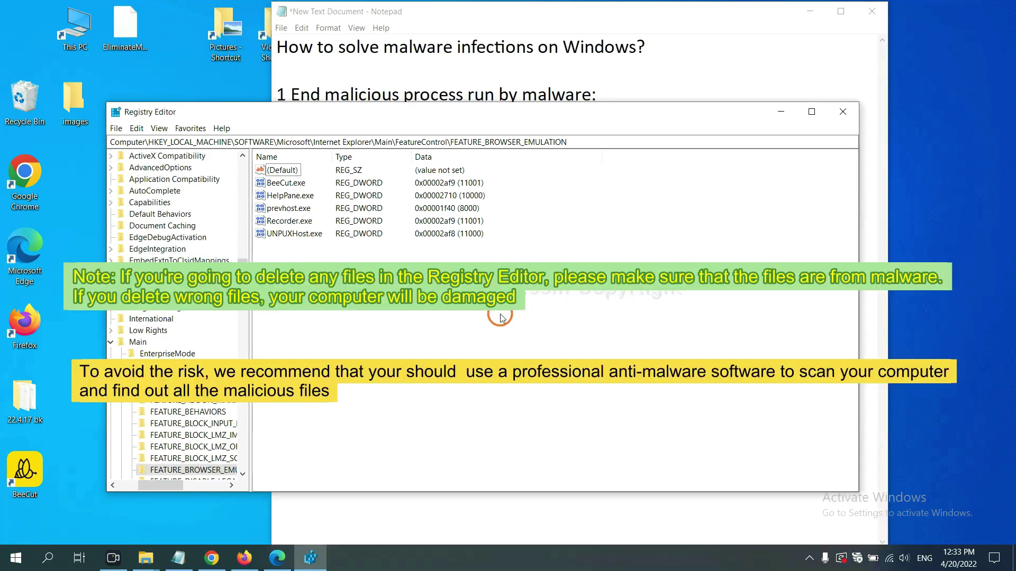
{"action": "left_click", "coordinate": [485, 321]}
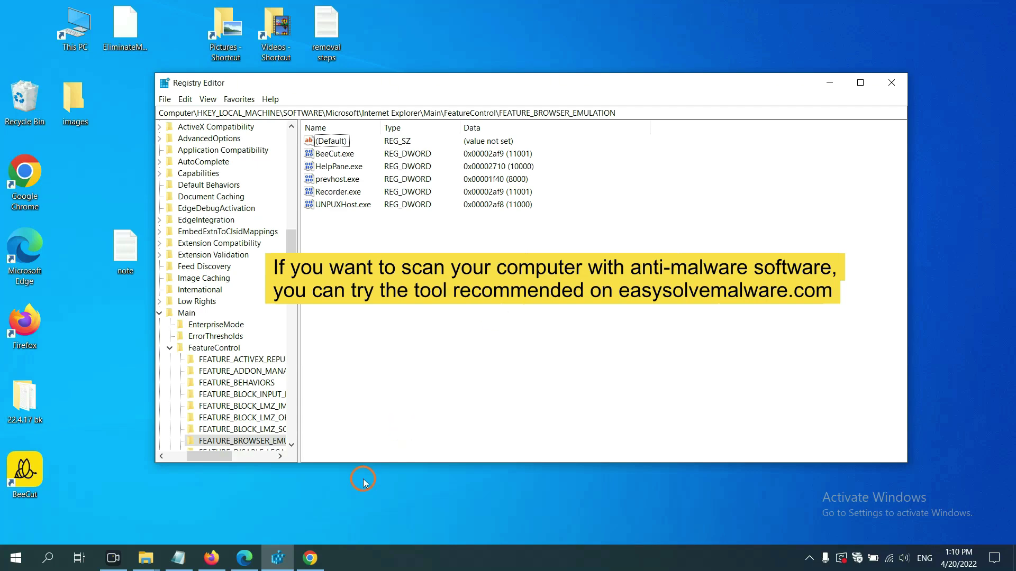
- Show the easysolvemalware.com guide in Chrome, scrolled to its Windows and Mac removal sections
{"action": "left_click", "coordinate": [310, 558]}
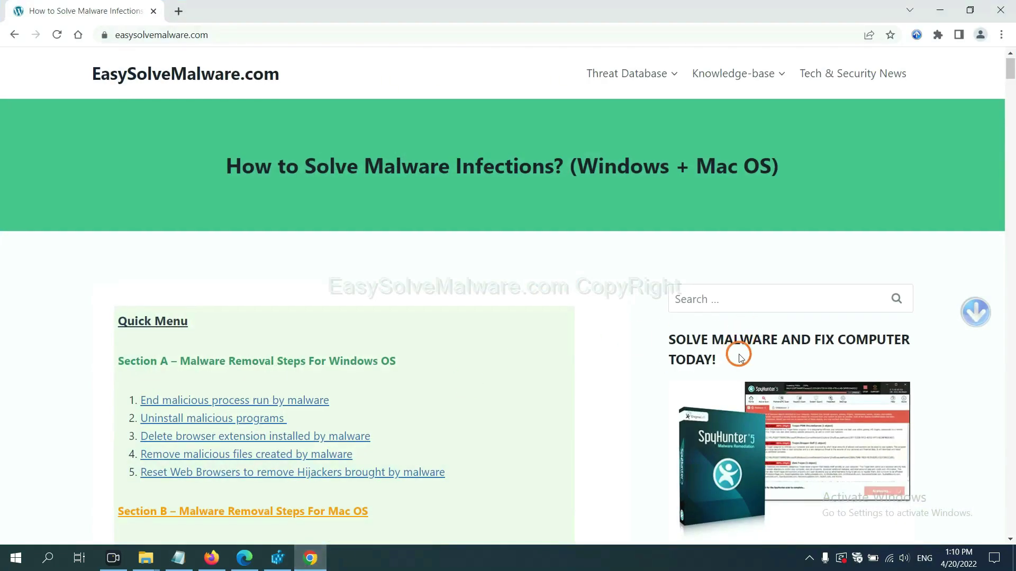
{"action": "scroll", "coordinate": [736, 354], "scroll_direction": "down", "scroll_amount": 1}
{"action": "scroll", "coordinate": [734, 371], "scroll_direction": "up", "scroll_amount": 1}
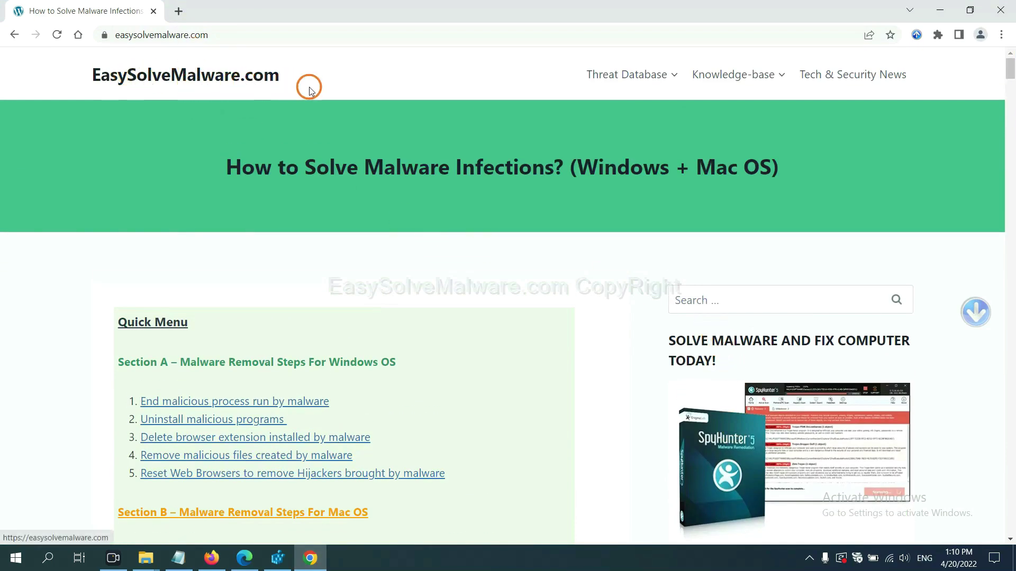
{"action": "scroll", "coordinate": [828, 354], "scroll_direction": "down", "scroll_amount": 3}
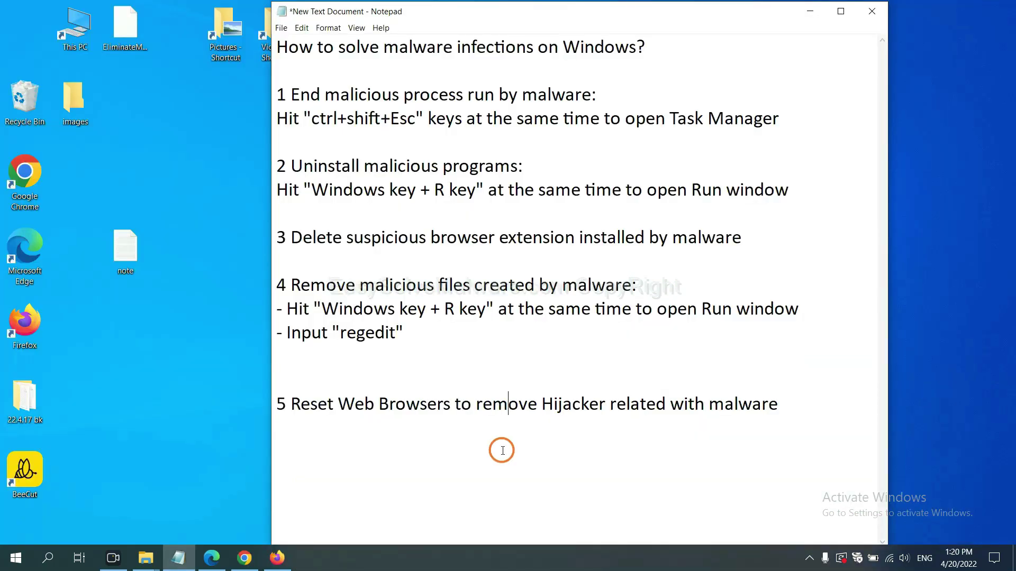
- Search Chrome settings for 'reset' and request restoring settings to their original defaults
{"action": "left_click", "coordinate": [235, 565]}
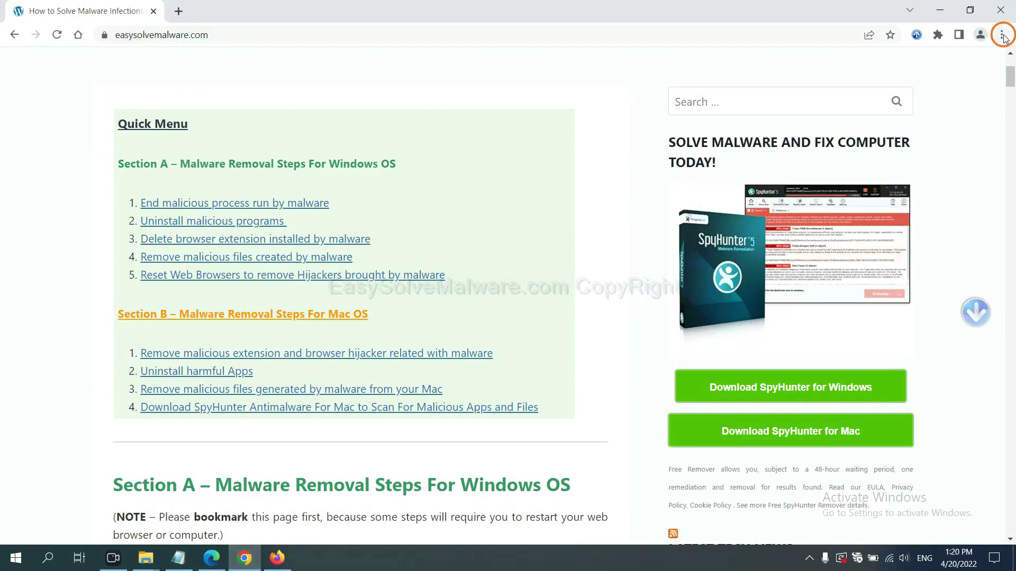
{"action": "left_click", "coordinate": [1002, 34]}
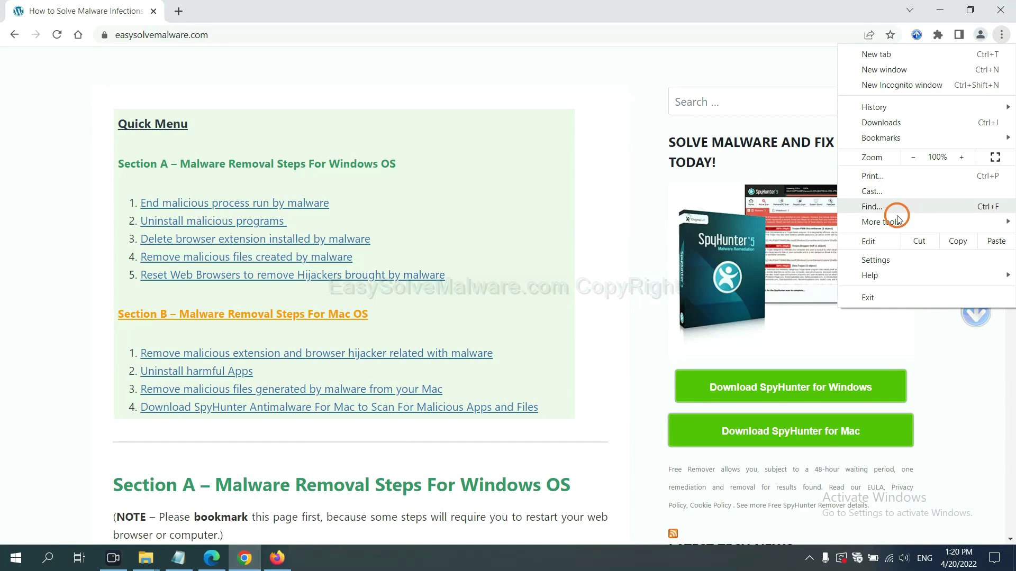
{"action": "left_click", "coordinate": [879, 260]}
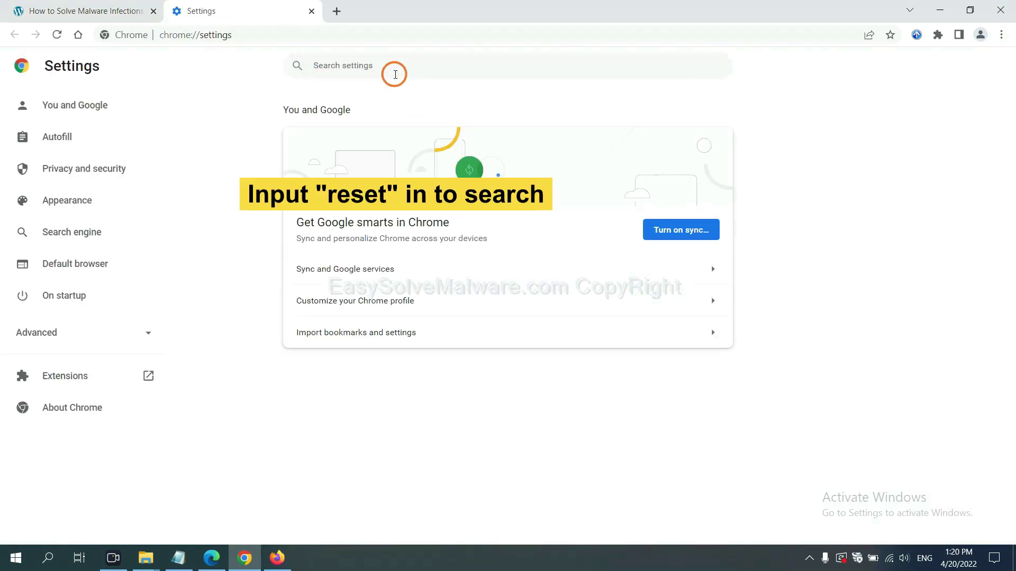
{"action": "type", "text": "reset"}
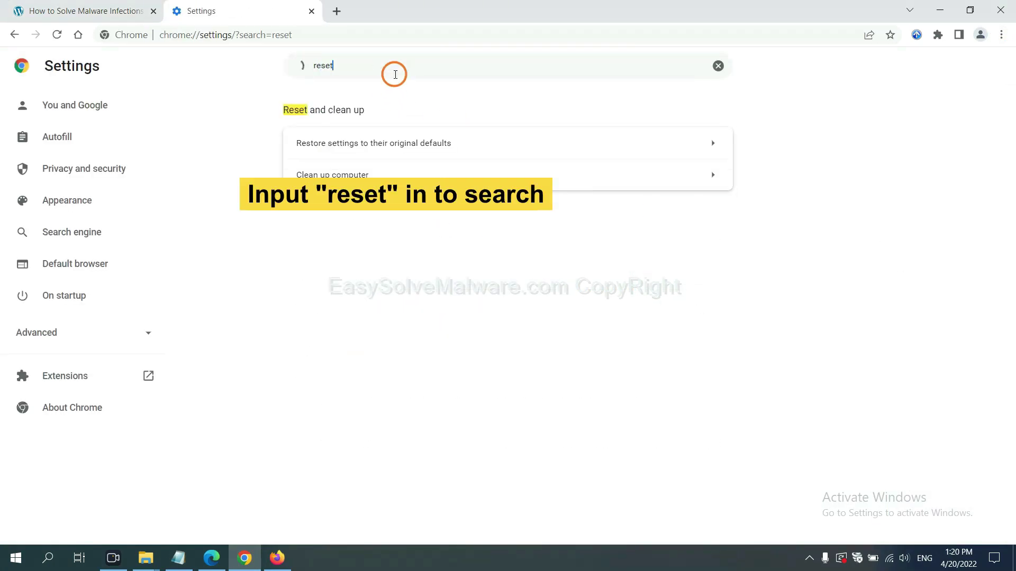
{"action": "left_click", "coordinate": [434, 142]}
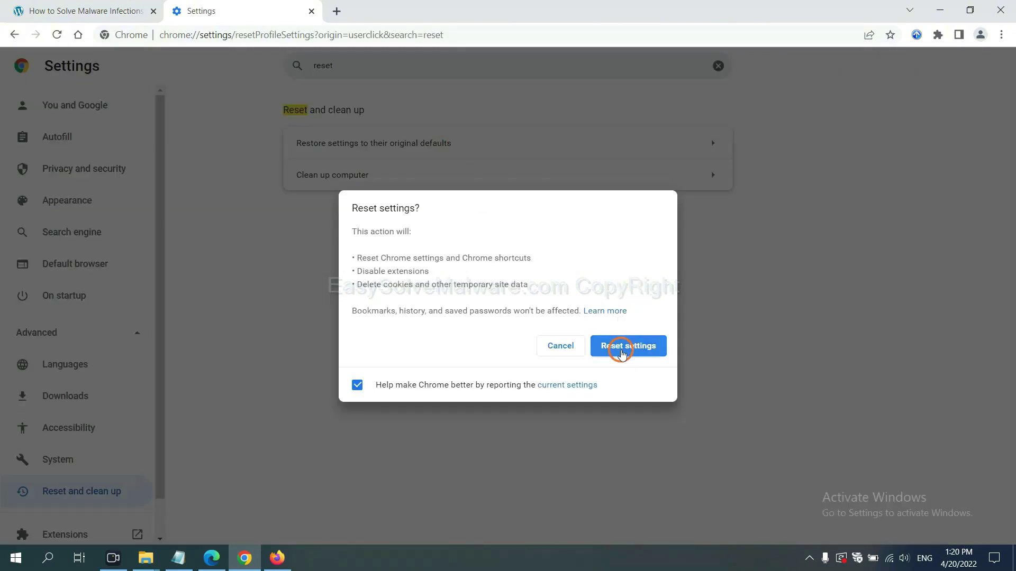
{"action": "left_click", "coordinate": [277, 558]}
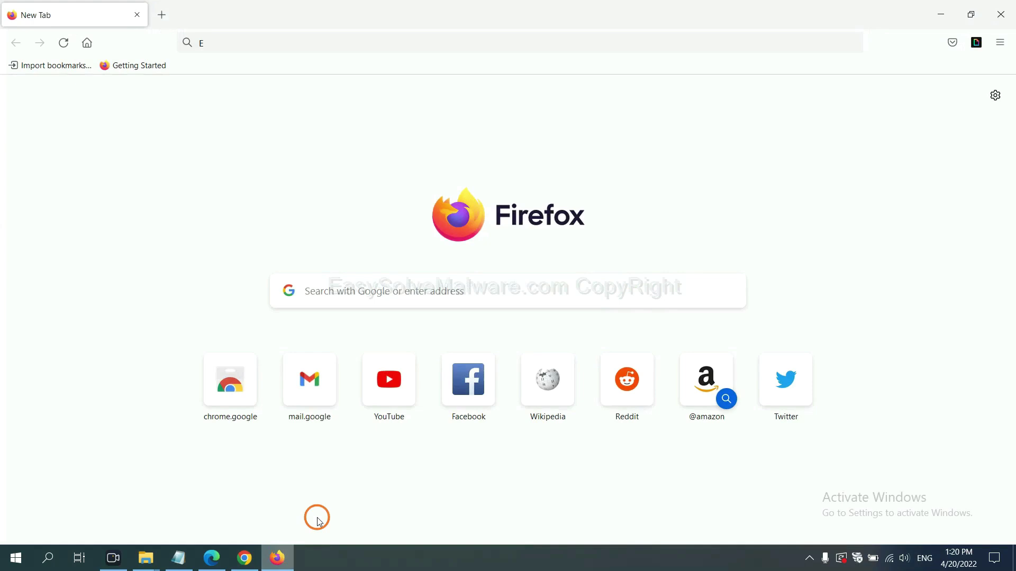
- From Help > More troubleshooting information, start the Refresh Firefox to defaults prompt
{"action": "left_click", "coordinate": [1000, 44]}
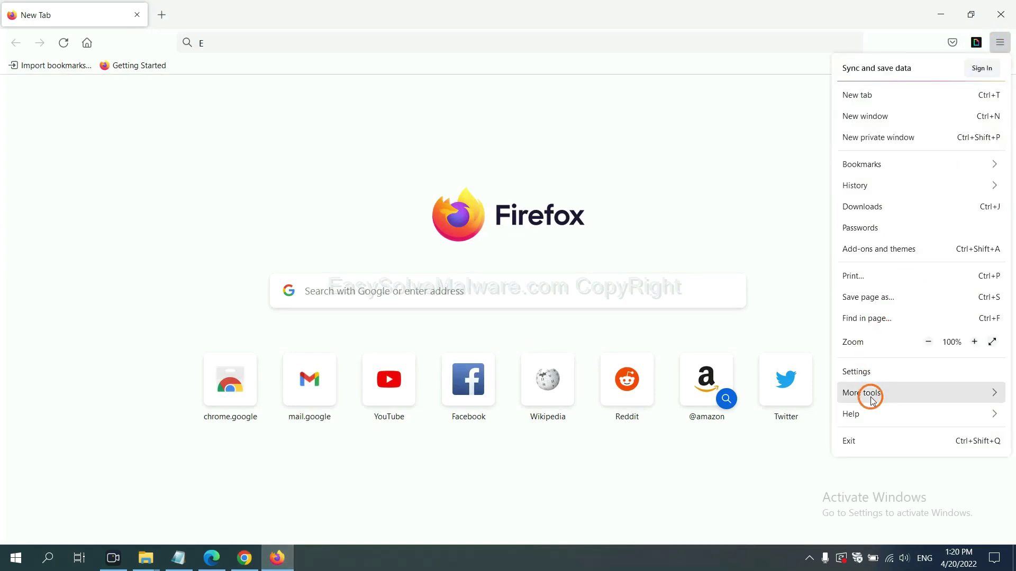
{"action": "left_click", "coordinate": [875, 414]}
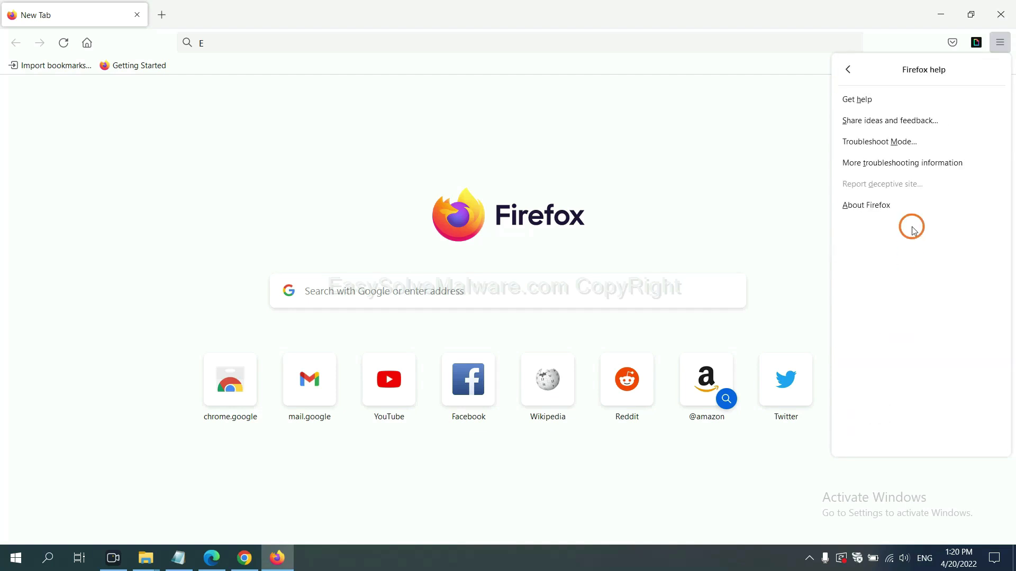
{"action": "left_click", "coordinate": [892, 164]}
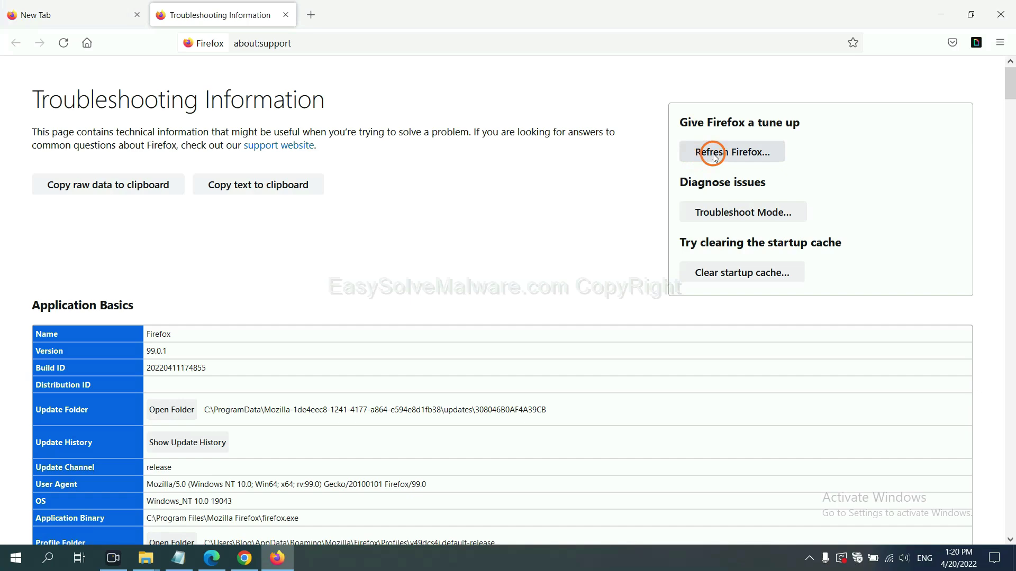
{"action": "left_click", "coordinate": [715, 155]}
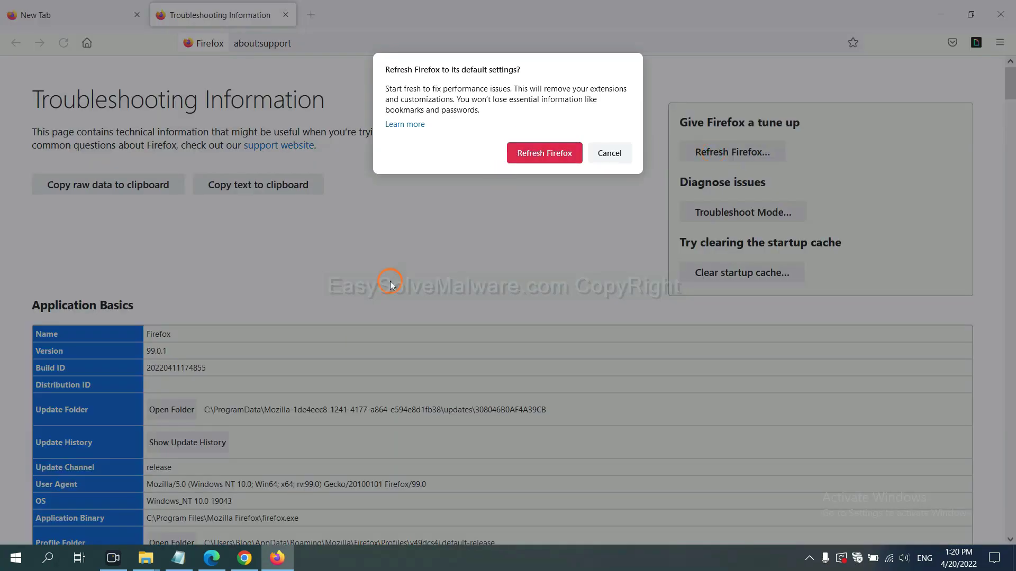
- Search Edge settings for 'reset' and request restoring settings to their default values
{"action": "left_click", "coordinate": [212, 558]}
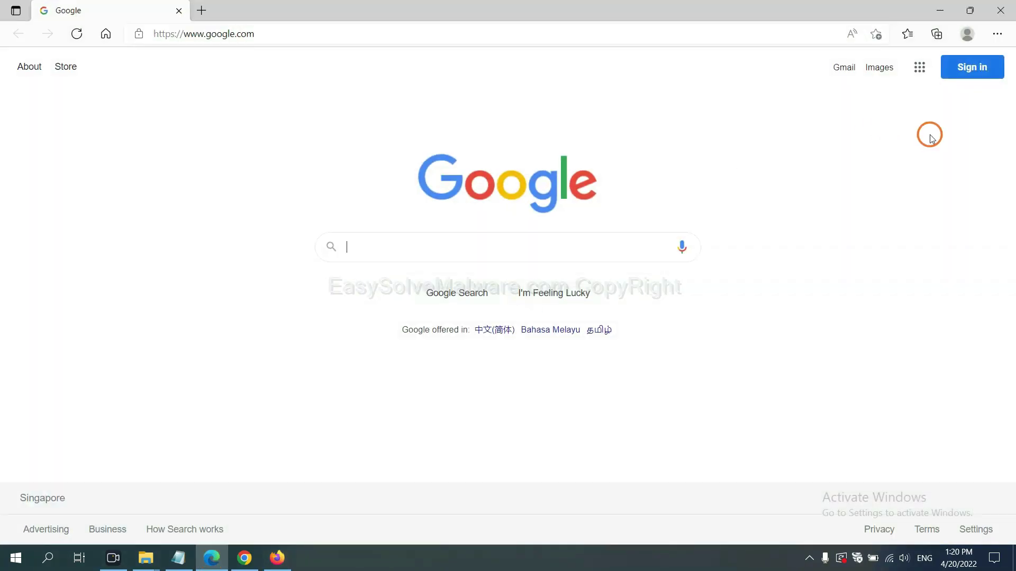
{"action": "left_click", "coordinate": [997, 34]}
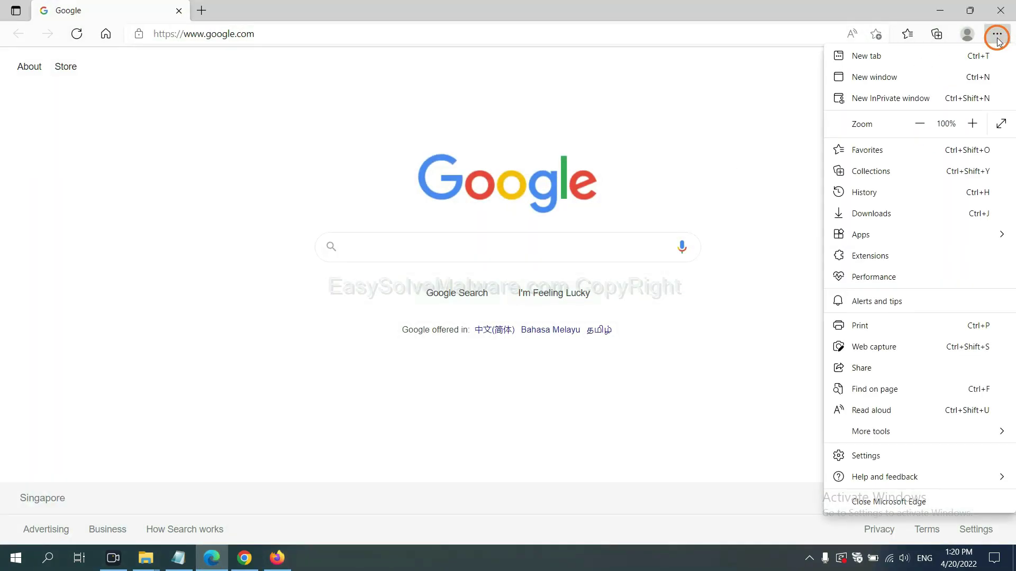
{"action": "left_click", "coordinate": [876, 455]}
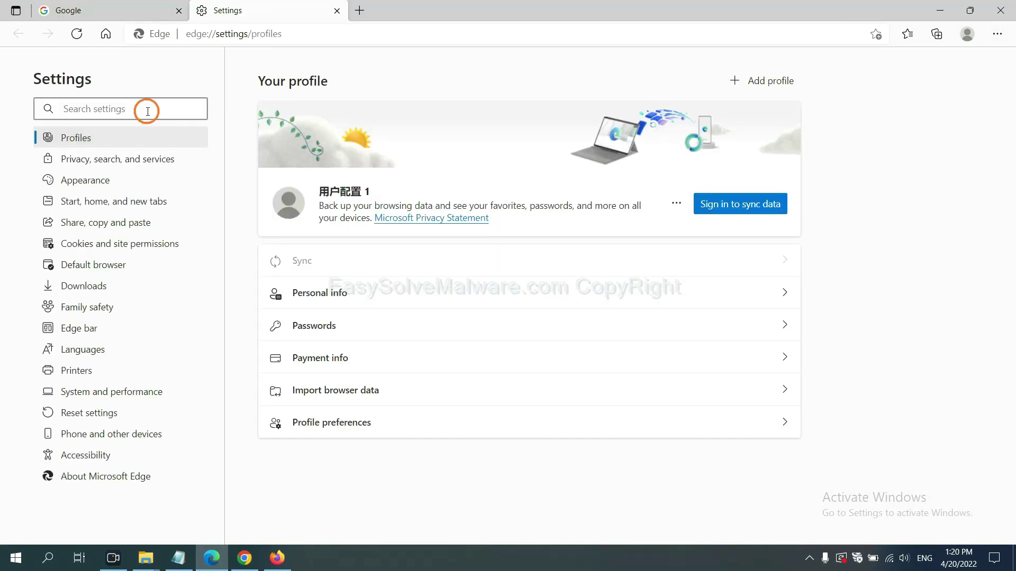
{"action": "type", "text": "reset"}
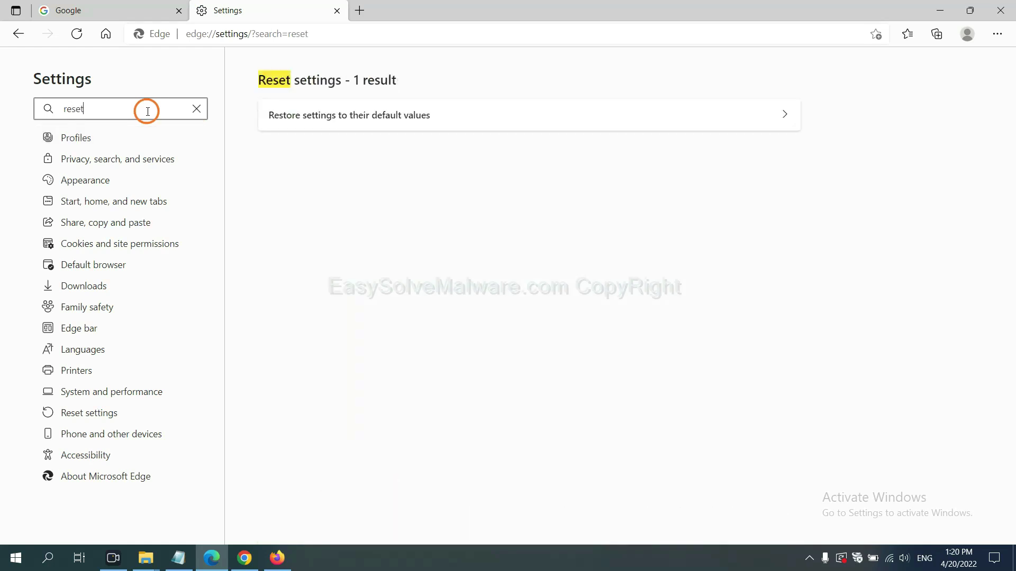
{"action": "left_click", "coordinate": [356, 111]}
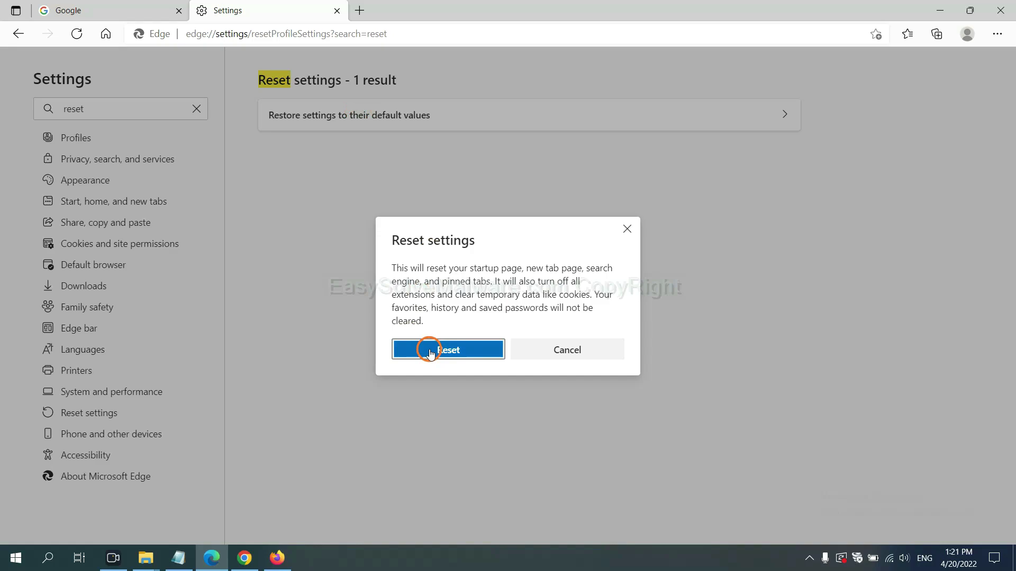